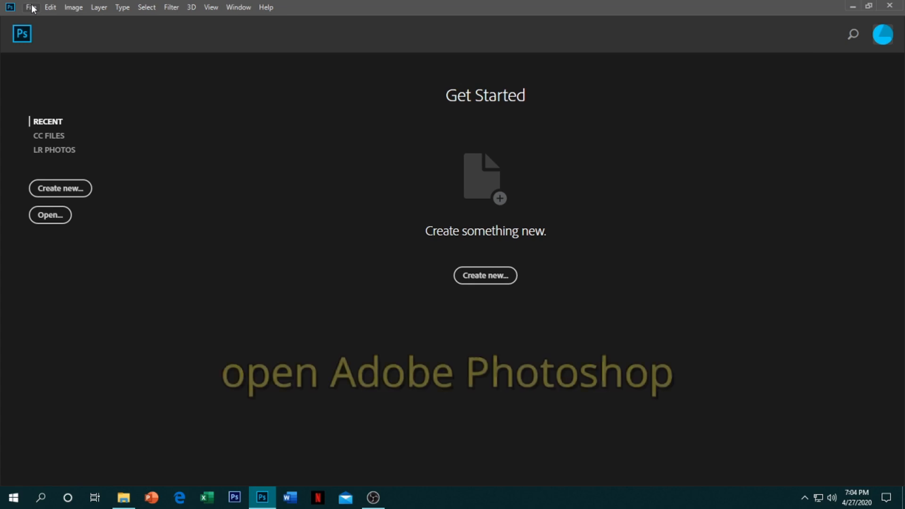
Create a new document 2048 pixels wide and 1152 pixels high.
left_click(31, 6)
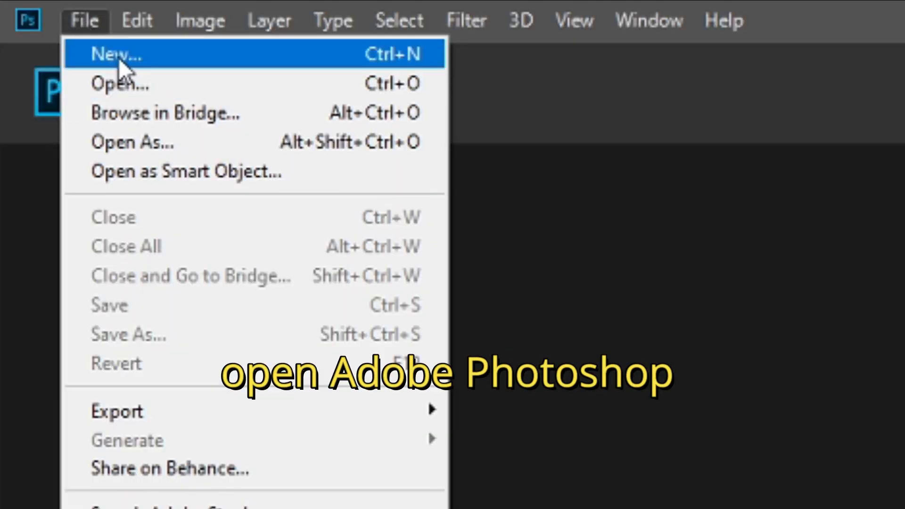
left_click(134, 55)
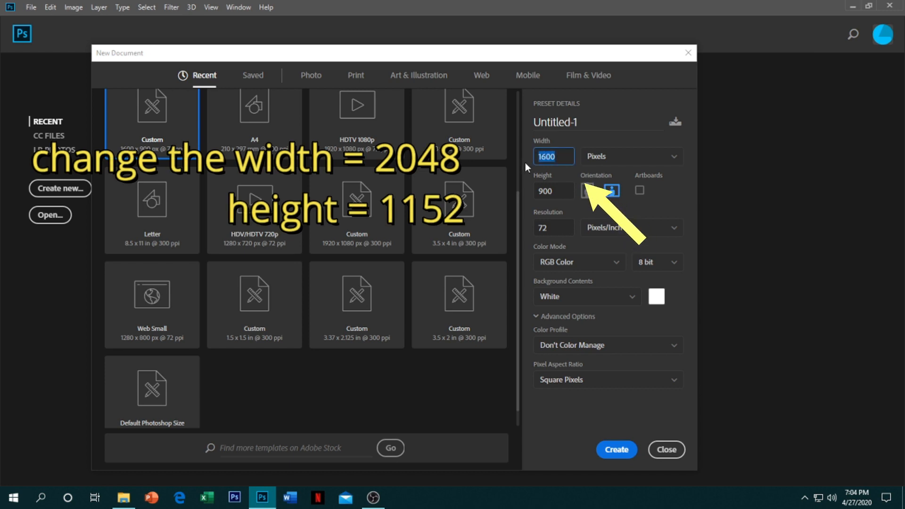
type("2048")
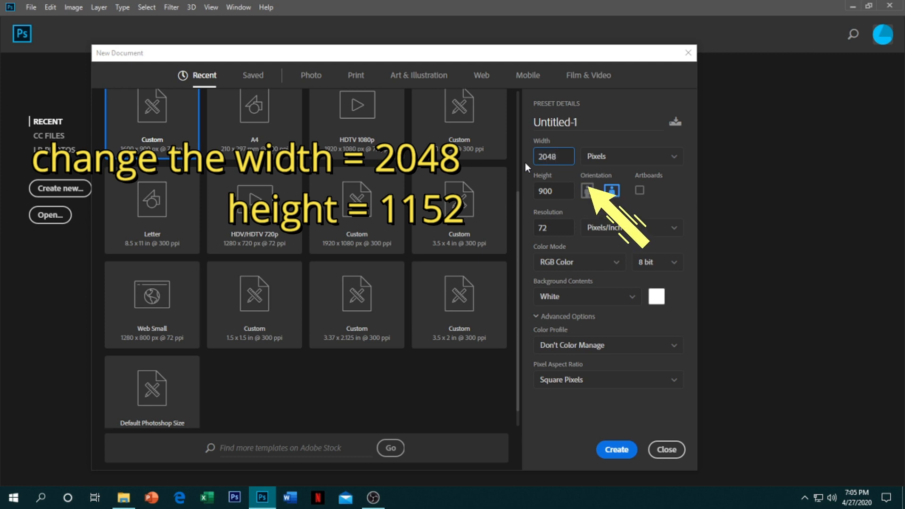
double_click(562, 193)
type("1152")
key("Return")
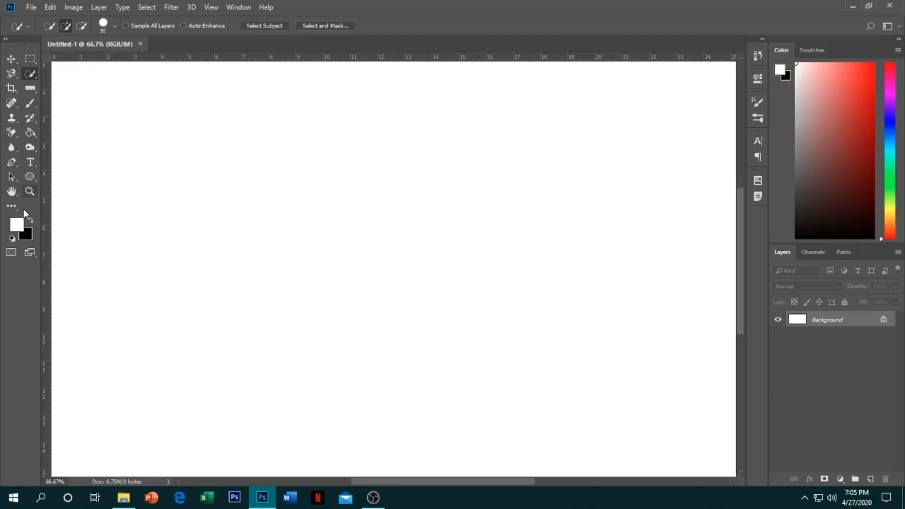
Place two horizontal guides across the canvas, at about 5.25 and 10.25 on the vertical ruler.
left_click(29, 192)
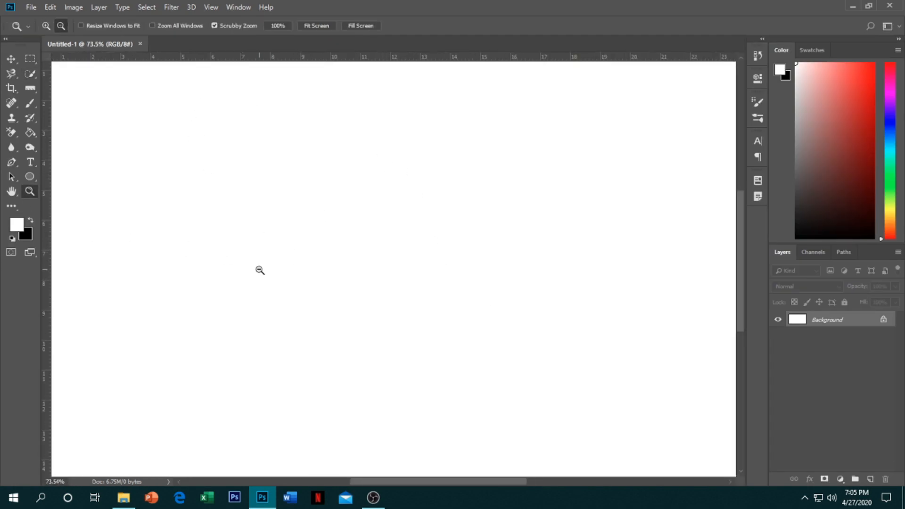
left_click(260, 270, "alt")
left_click(259, 270, "alt")
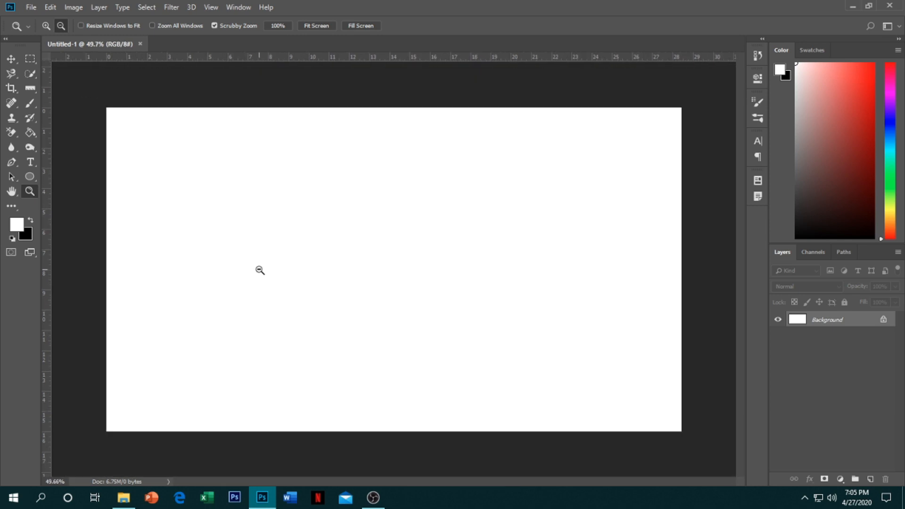
left_click(13, 59)
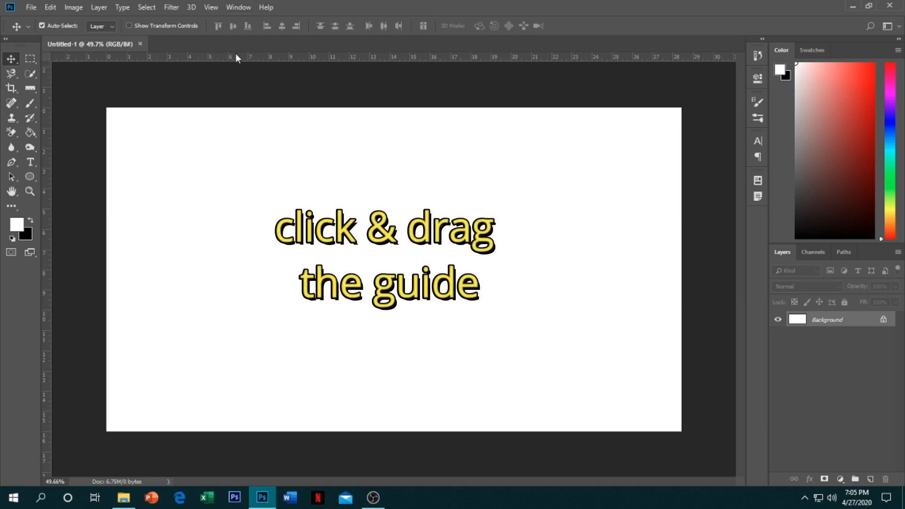
left_click_drag(237, 55, 255, 198)
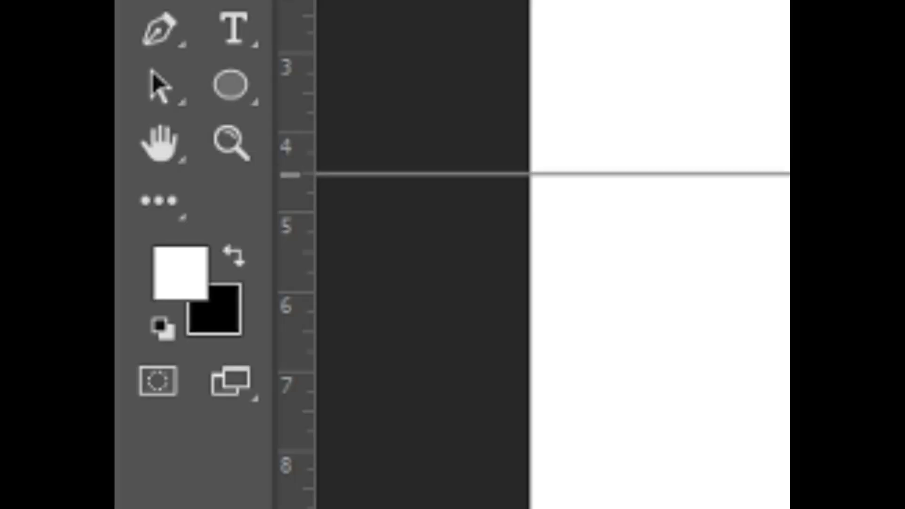
left_click_drag(424, 175, 424, 231)
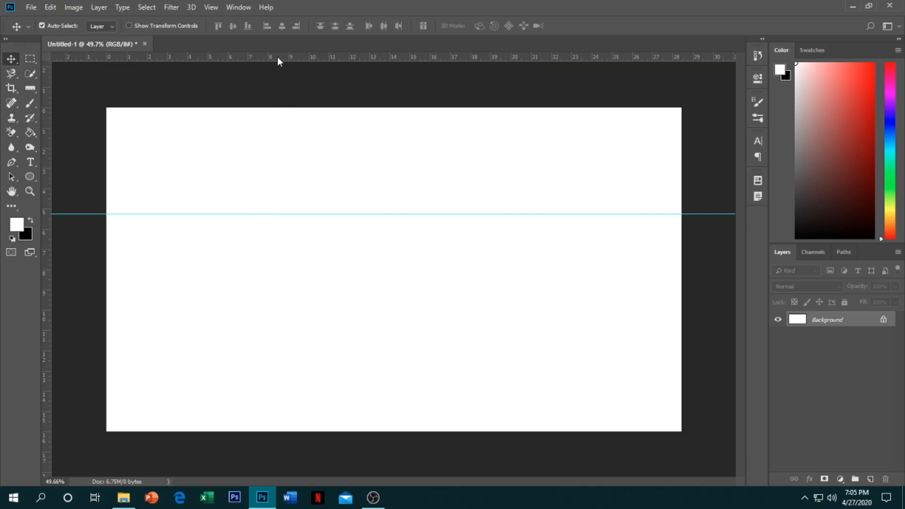
left_click_drag(277, 56, 273, 312)
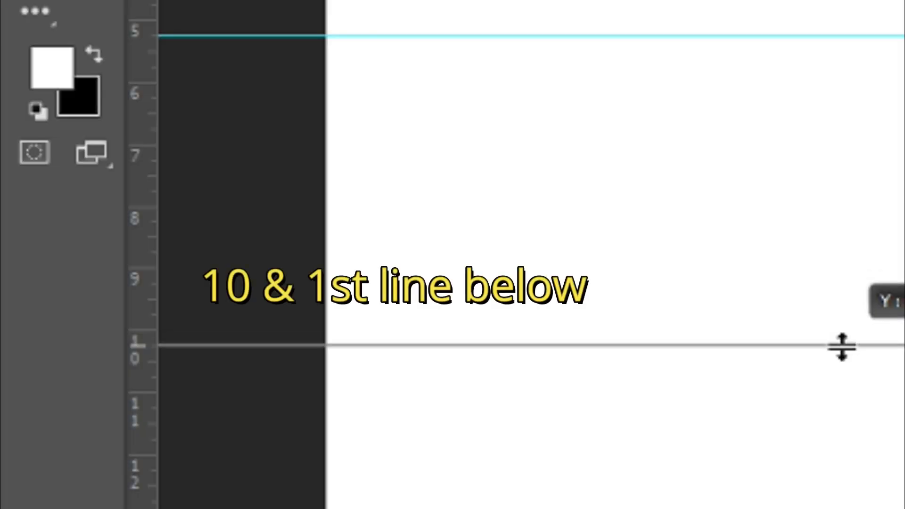
left_click_drag(842, 347, 842, 347)
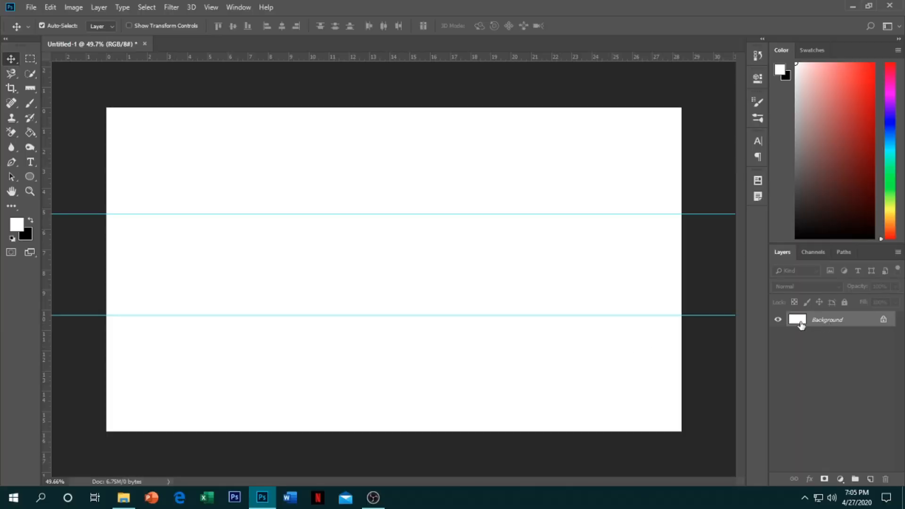
Fill the Background layer with black using the Paint Bucket tool.
left_click(30, 220)
left_click(29, 134)
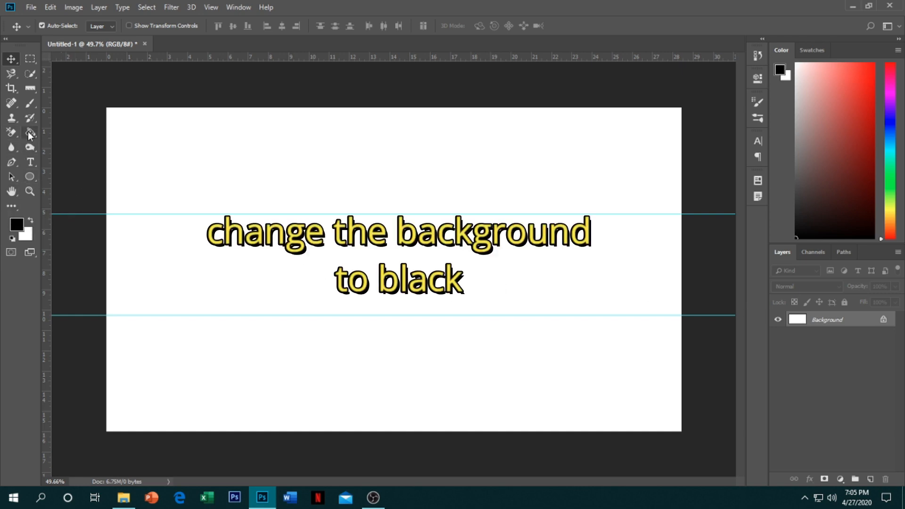
left_click(188, 195)
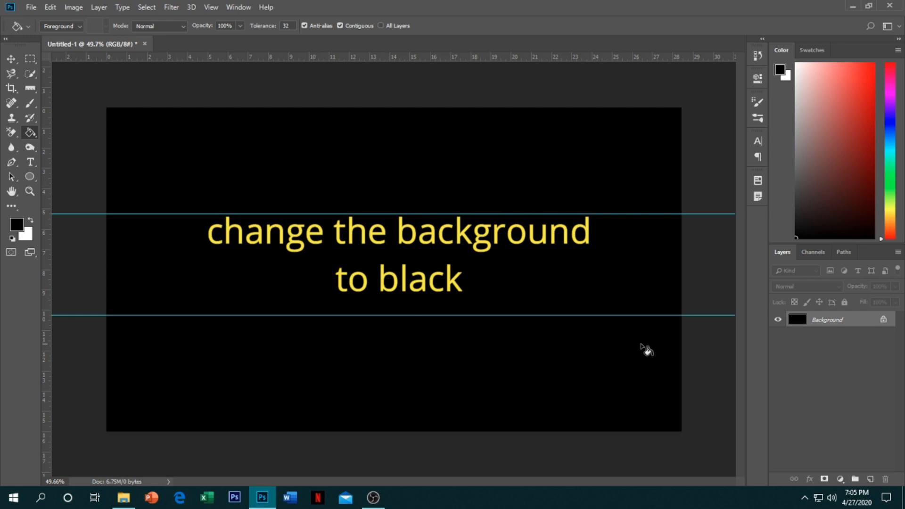
Add a new layer and fill the full-width band between the two guides with white, leaving nothing selected.
left_click(870, 479)
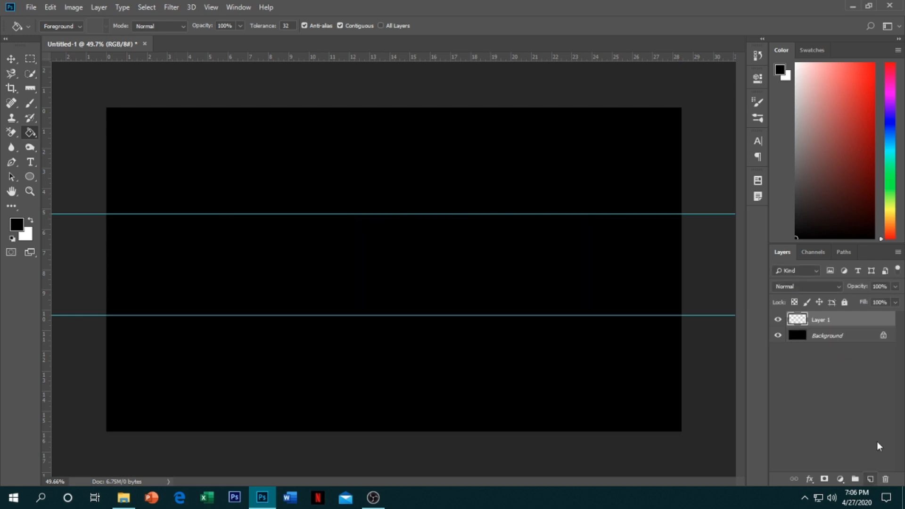
left_click(31, 221)
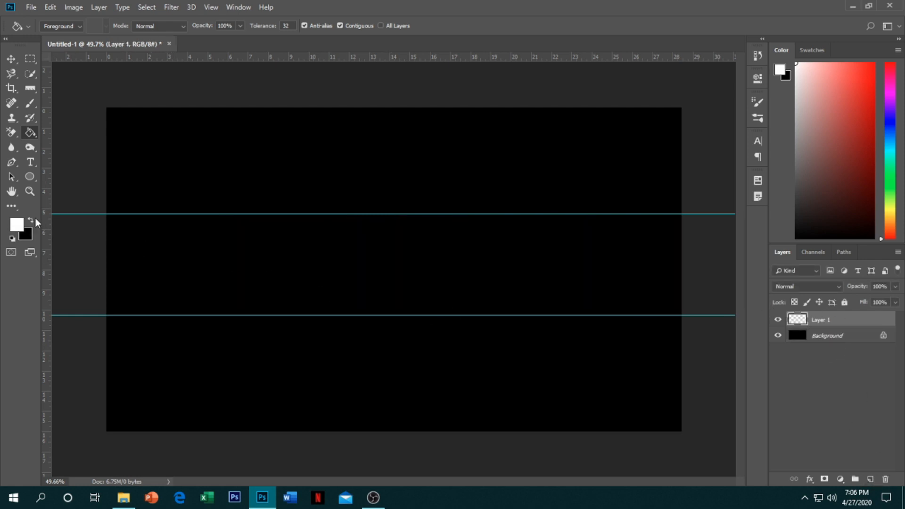
left_click(30, 58)
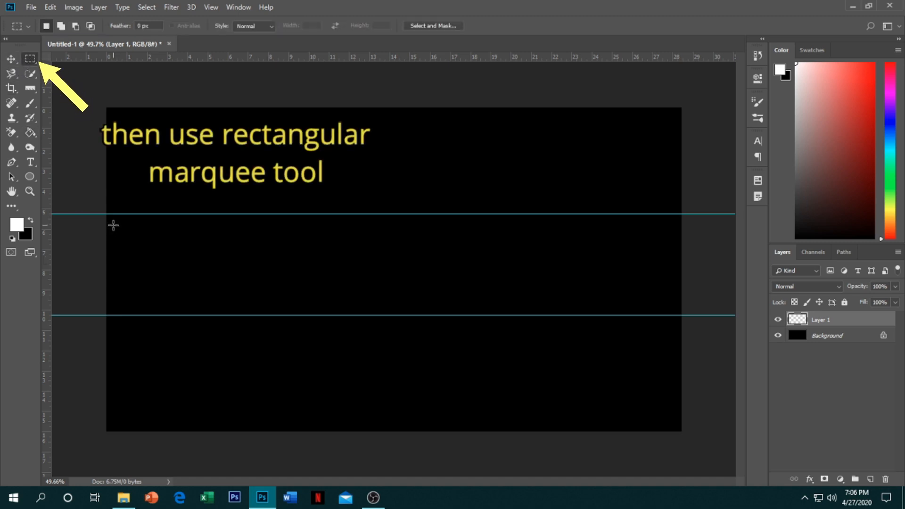
mouse_move(107, 214)
left_mouse_down()
mouse_move(347, 319)
mouse_move(653, 301)
mouse_move(687, 315)
left_mouse_up()
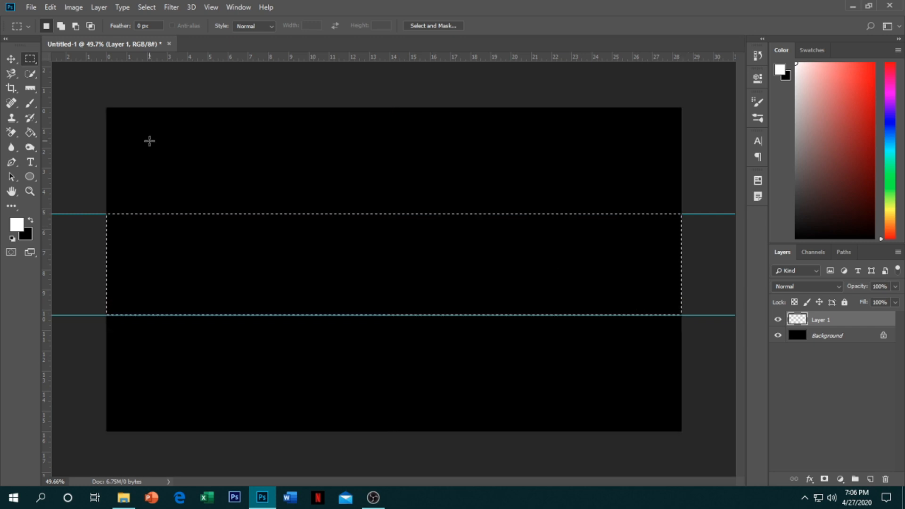
left_click(30, 135)
left_click(190, 248)
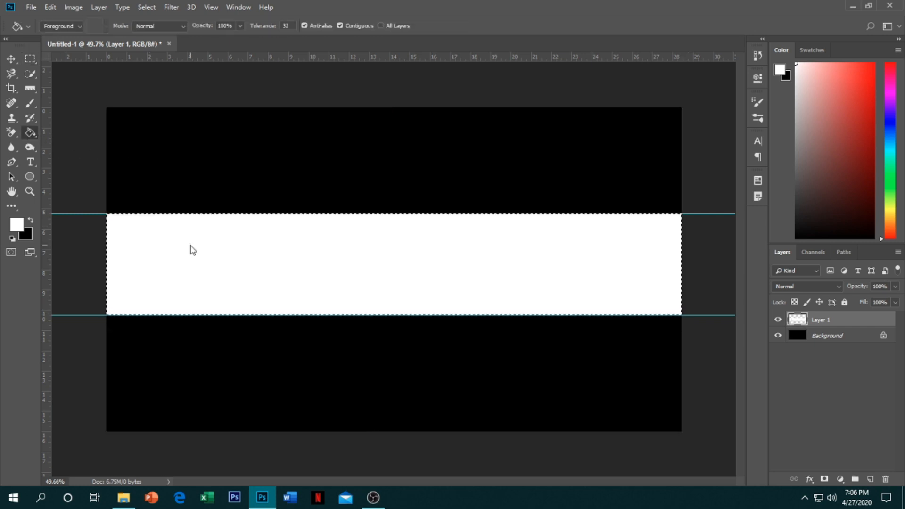
key("ctrl+d")
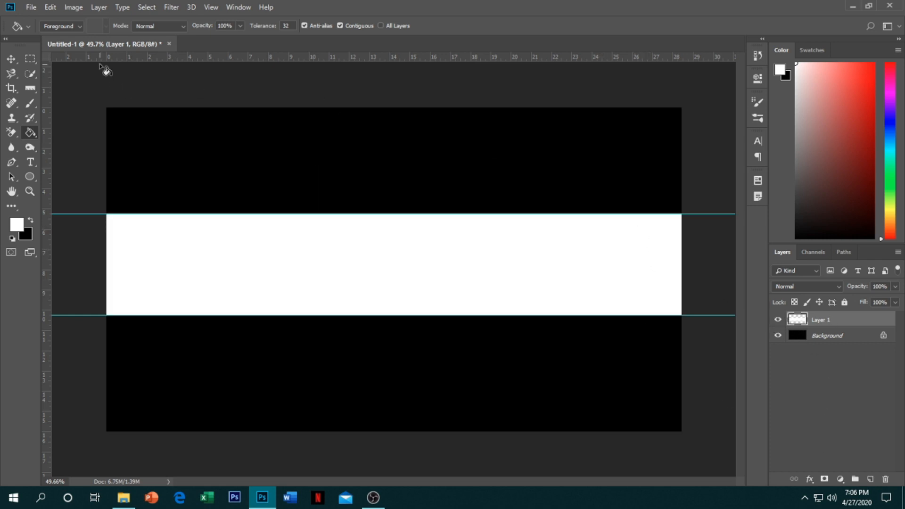
Float the banner document in its own window and open the images 3d-wallpaper-hd and 111 from the test folder.
left_click(11, 59)
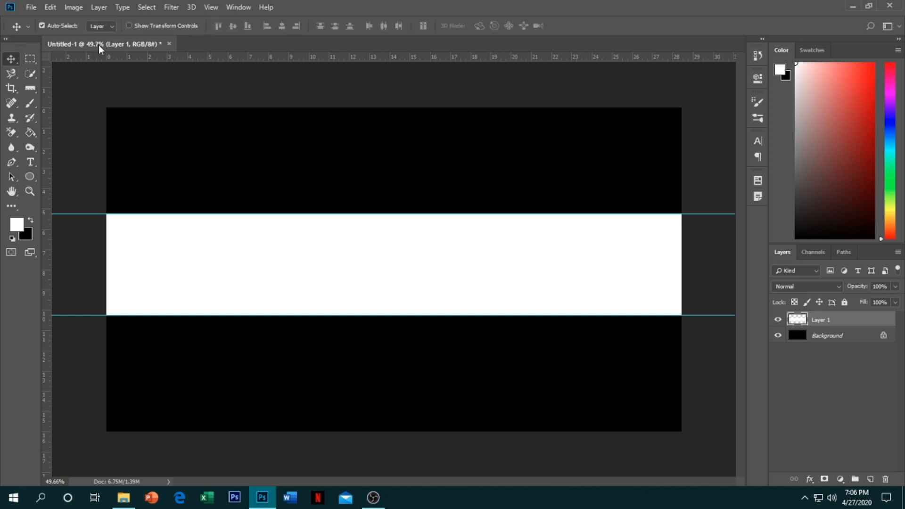
left_click_drag(101, 54, 103, 77)
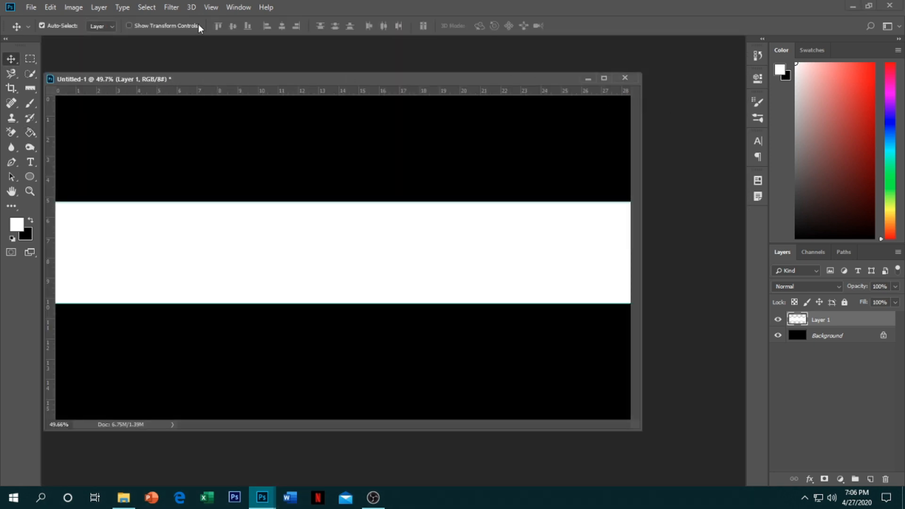
key("ctrl+o")
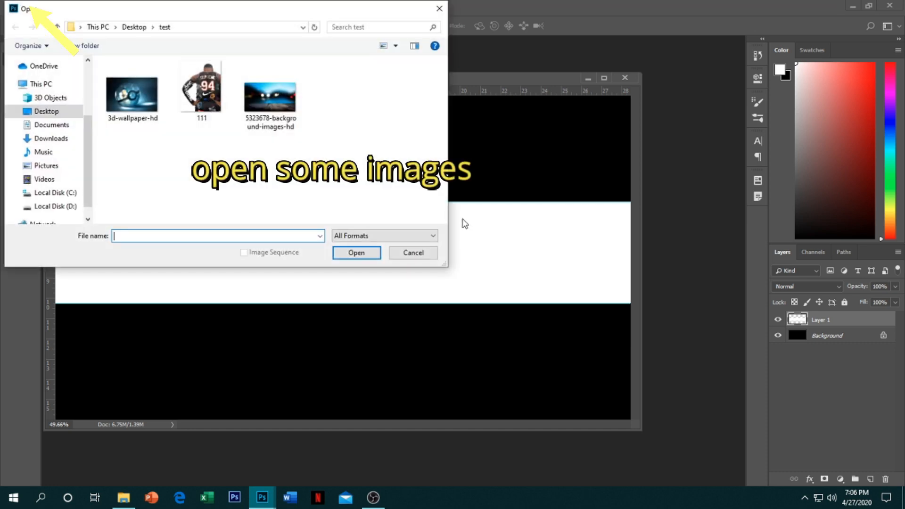
left_click(203, 105)
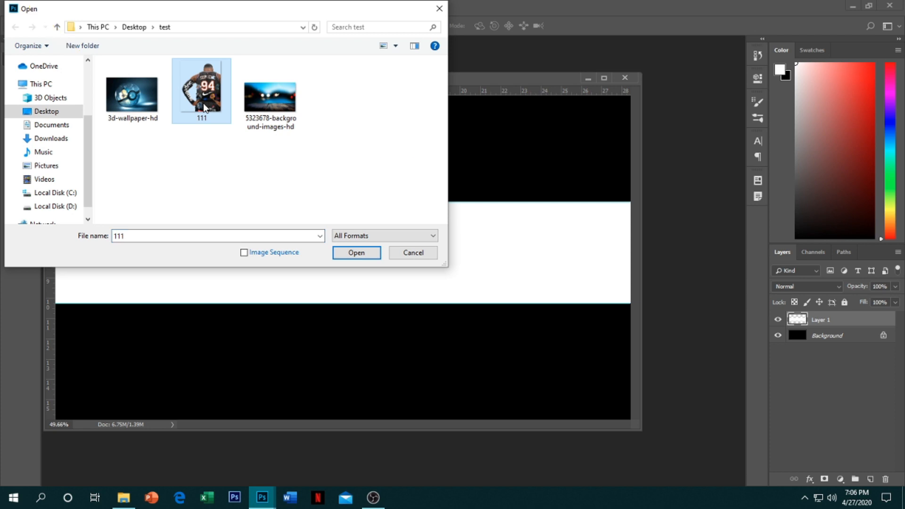
left_click(137, 112, "ctrl")
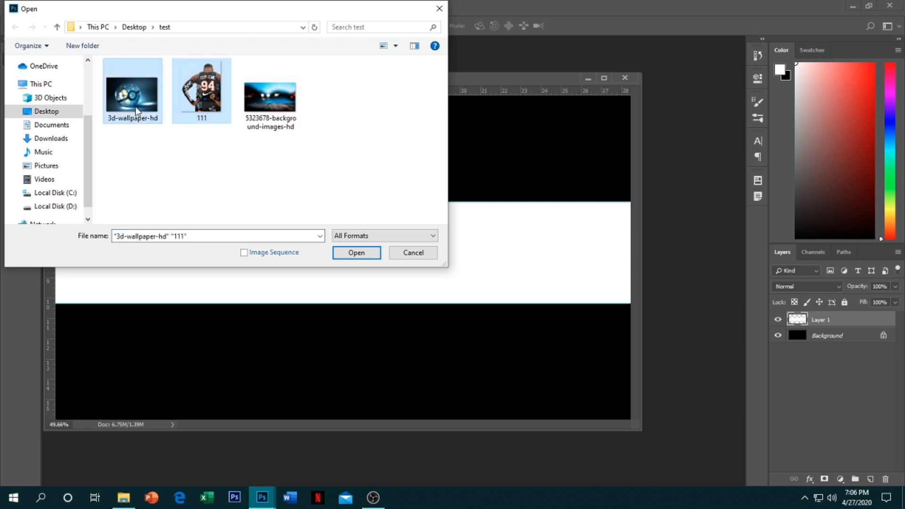
left_click(359, 253)
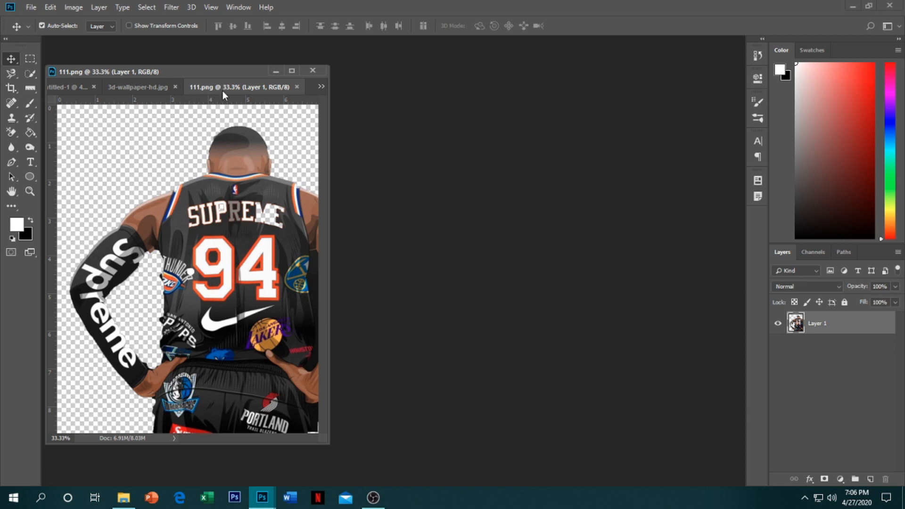
Separate the two opened images into their own floating windows and fit the banner document on screen.
left_click_drag(222, 90, 443, 123)
left_click_drag(239, 90, 414, 149)
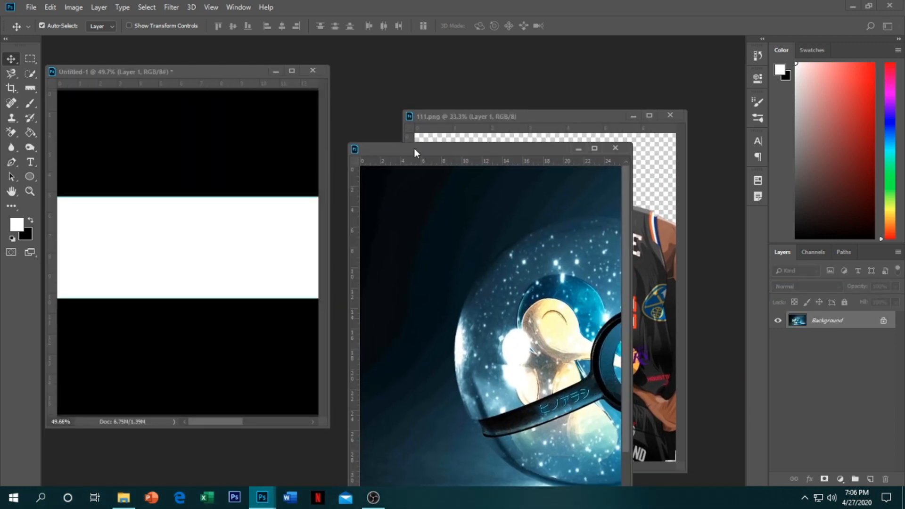
left_click(29, 191)
right_click(95, 238)
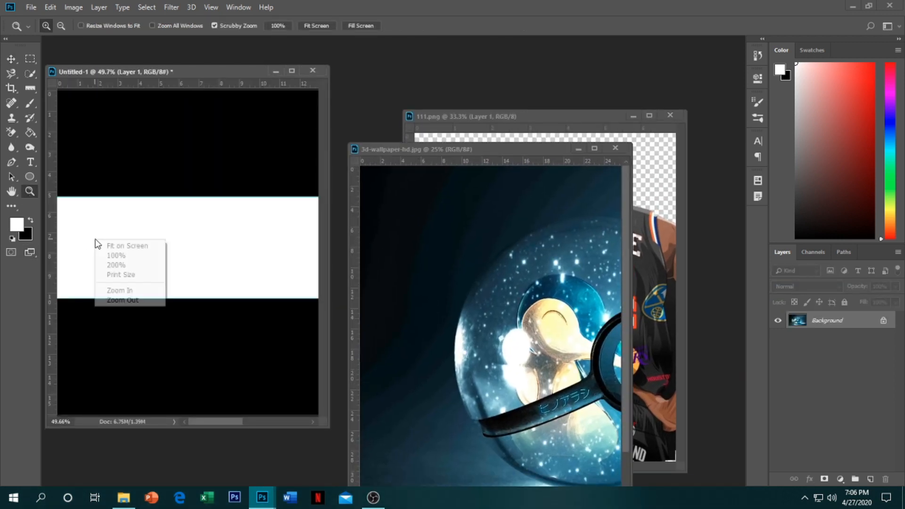
left_click(113, 243)
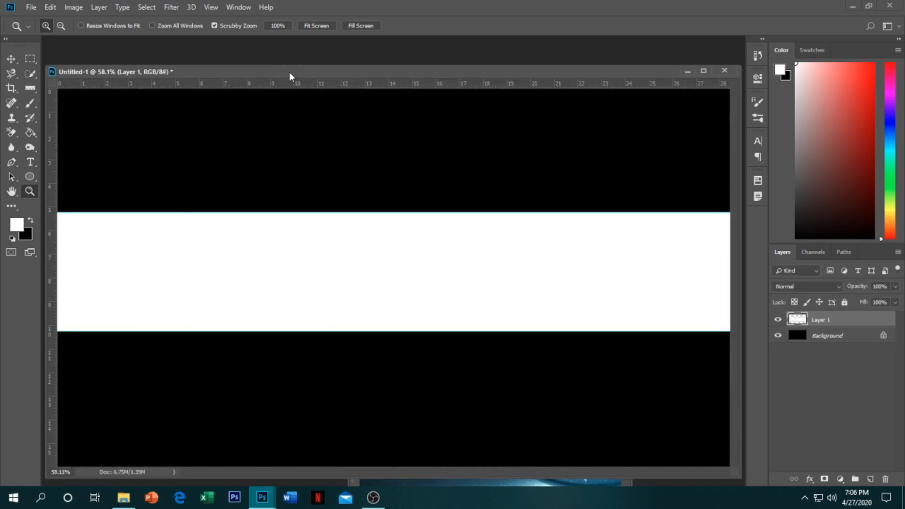
left_click_drag(289, 72, 293, 52)
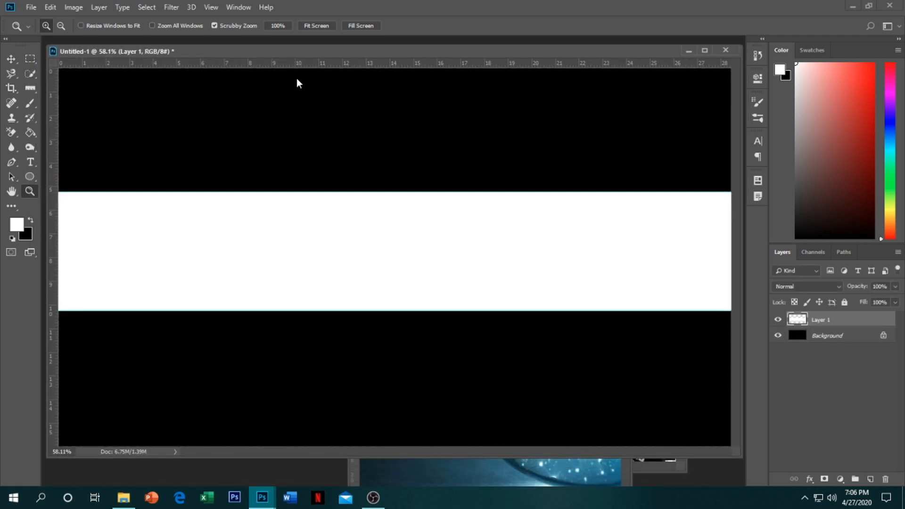
Copy the 3d-wallpaper-hd image into the banner document as a new layer and close the wallpaper's own window.
left_click(12, 58)
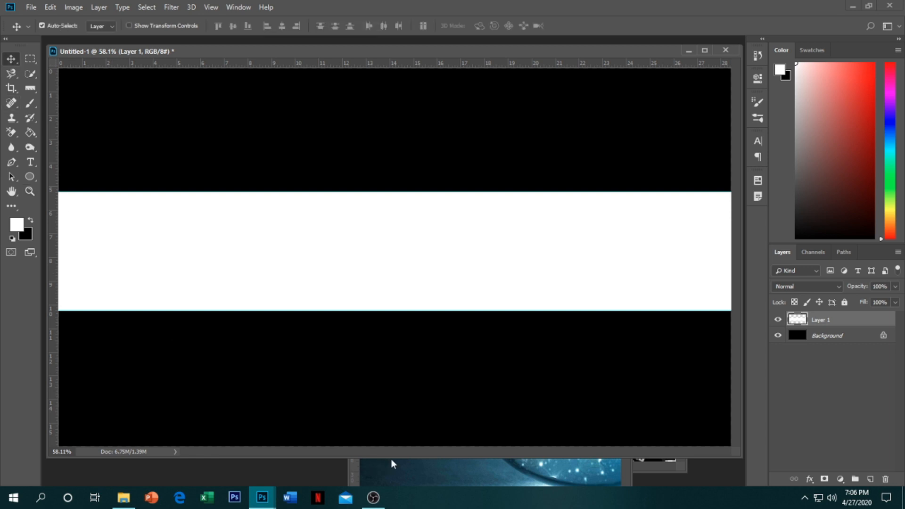
left_click(431, 470)
left_click_drag(796, 320, 235, 281)
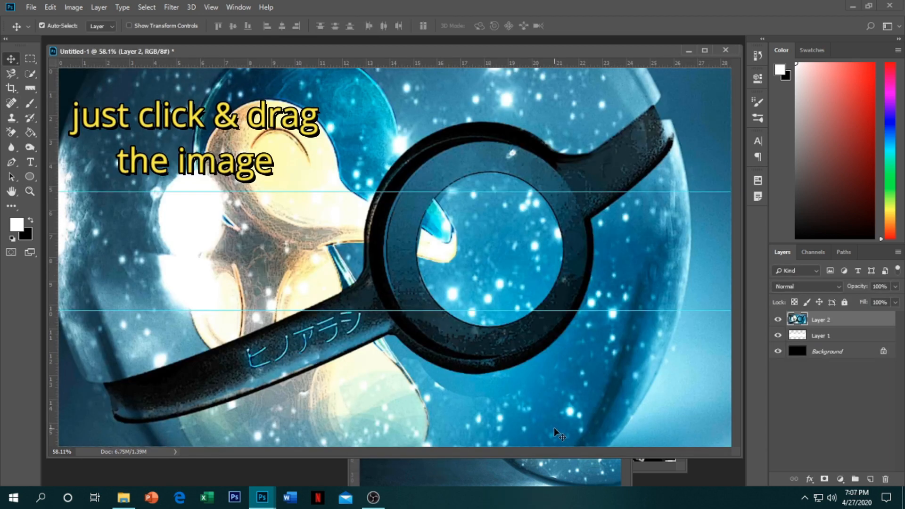
left_click(575, 473)
left_click(616, 148)
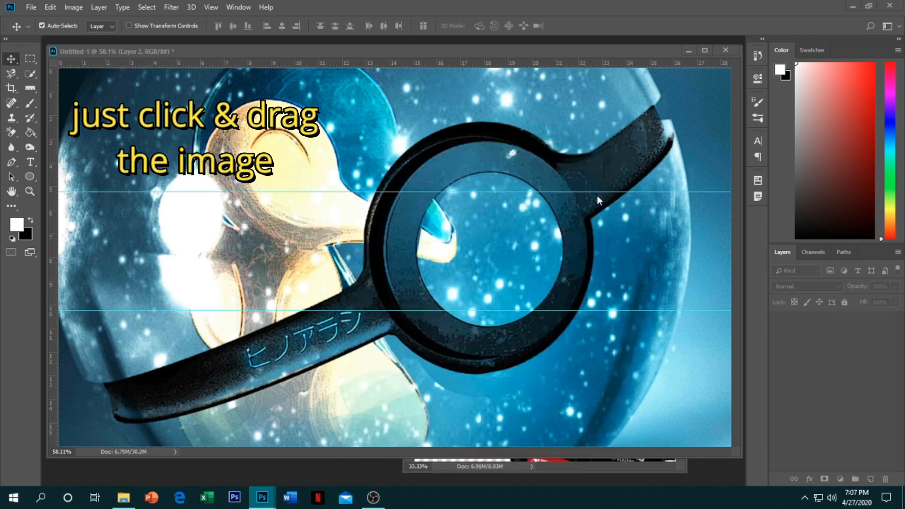
Scale the wallpaper layer down to about 65% and position it so the sphere fills the canvas's left part and the image covers the whole canvas.
left_click(29, 191)
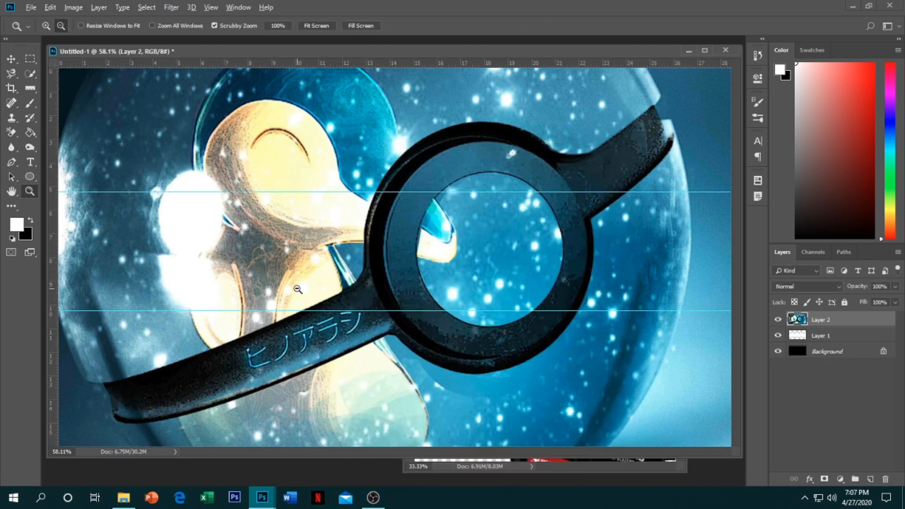
left_click(297, 289, "alt")
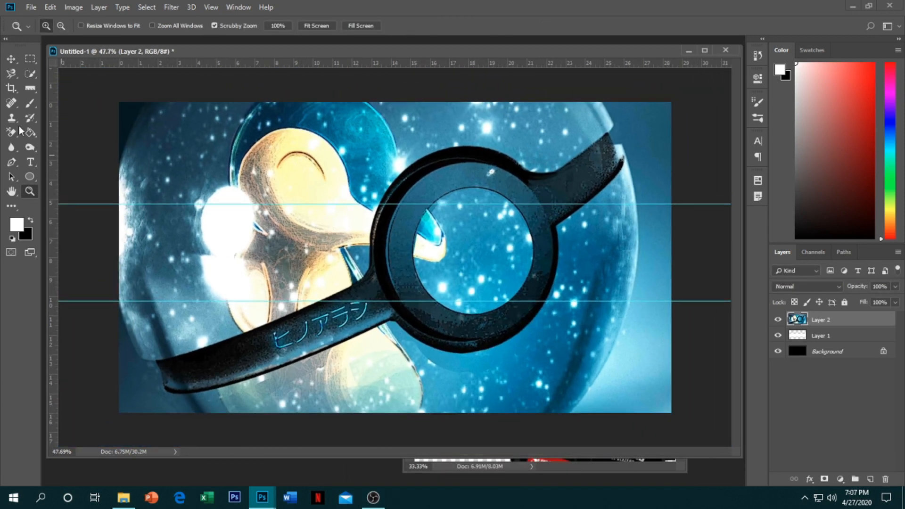
left_click(11, 59)
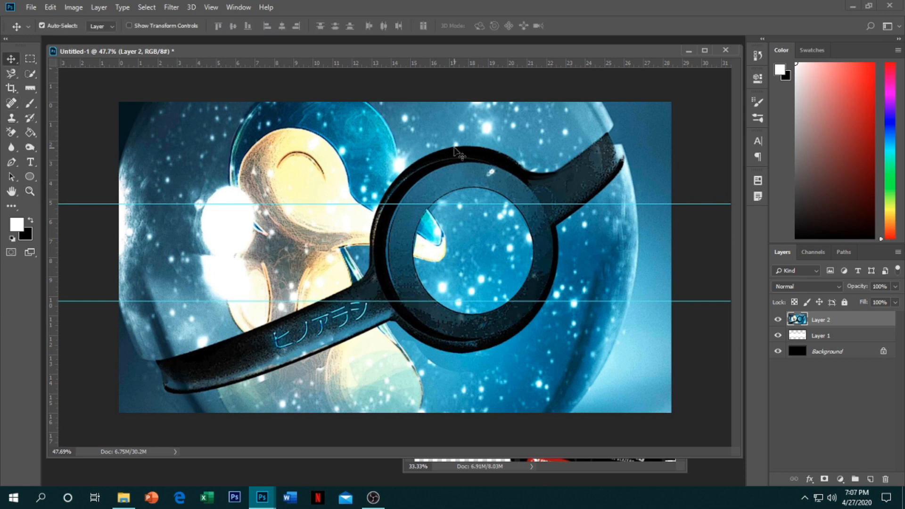
key("ctrl+t")
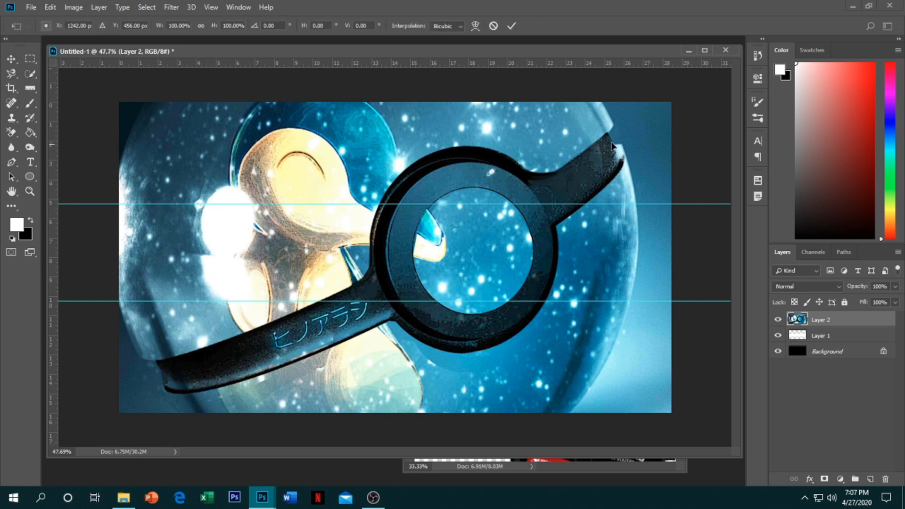
left_click_drag(619, 143, 531, 247)
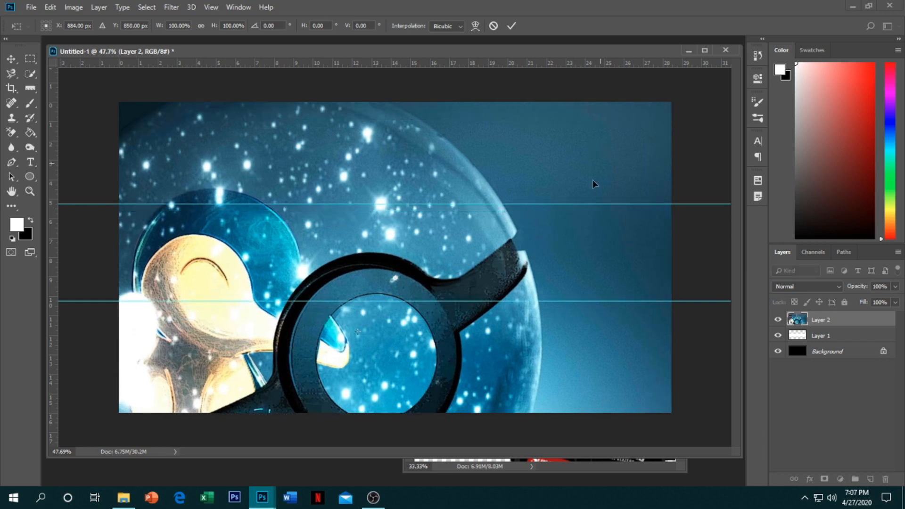
left_click_drag(592, 186, 402, 267)
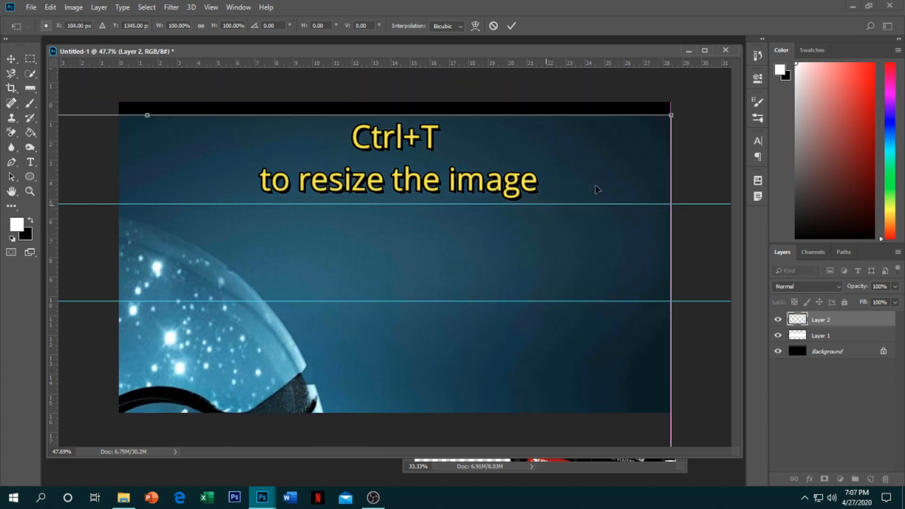
left_click_drag(669, 116, 517, 218)
left_click_drag(474, 272, 677, 135)
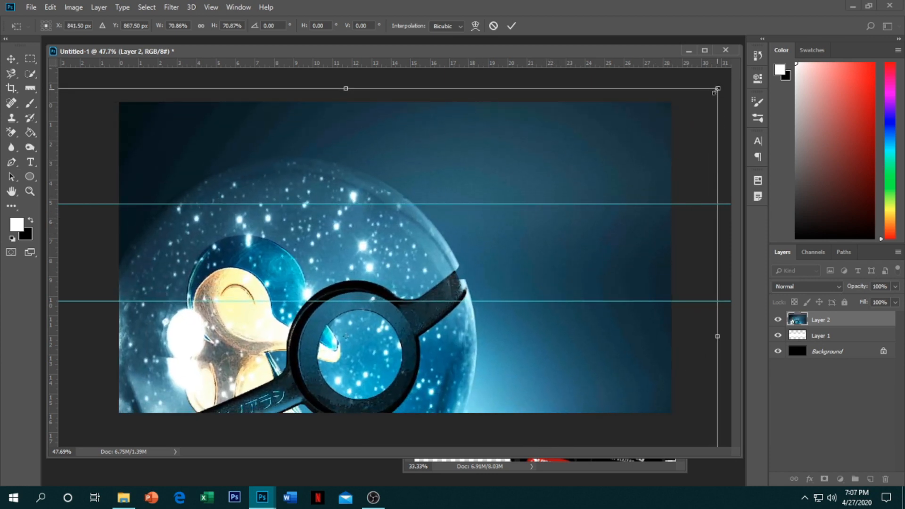
left_click_drag(714, 93, 644, 166)
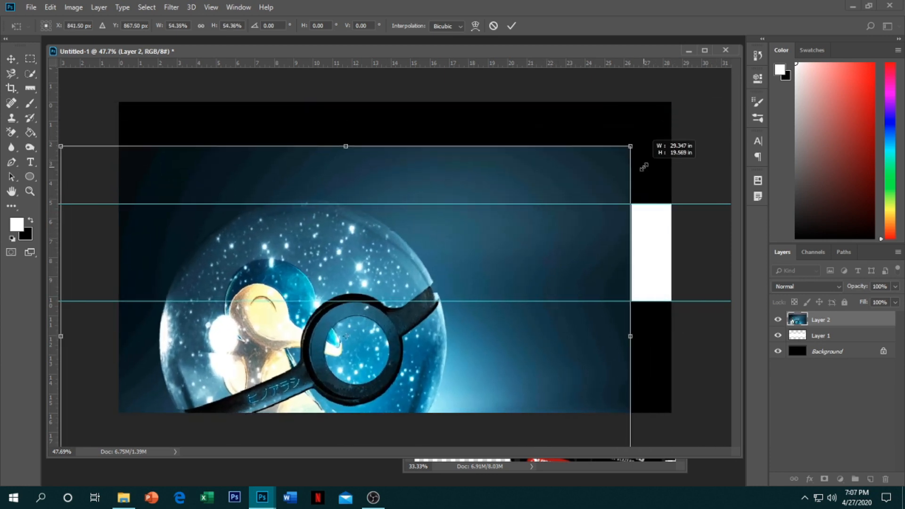
left_click_drag(584, 222, 628, 157)
left_click_drag(575, 260, 556, 290)
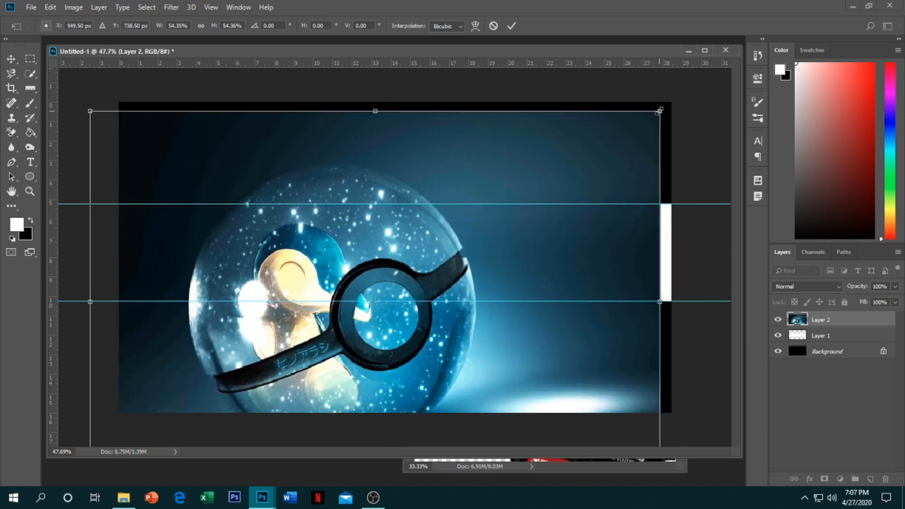
left_click_drag(659, 110, 711, 72)
left_click_drag(631, 254, 594, 211)
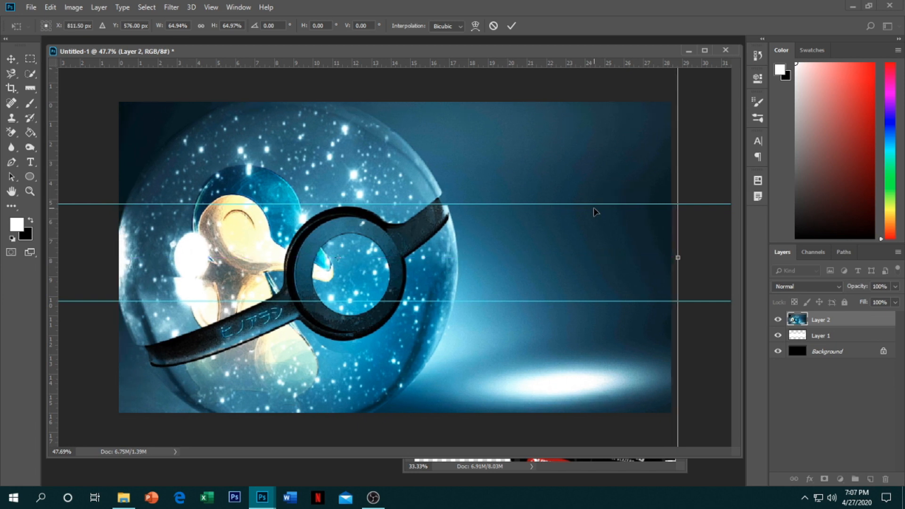
key("Return")
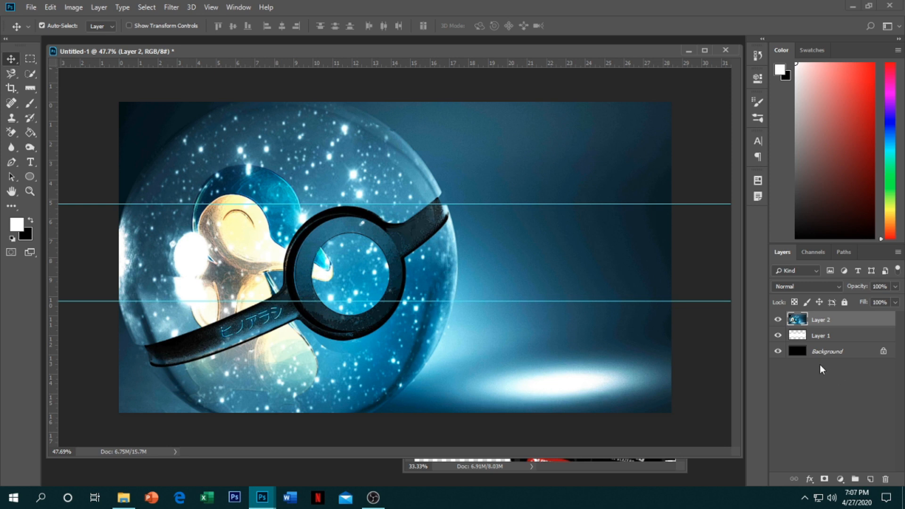
Delete everything on the wallpaper layer outside the white band's area, using Layer 1's inverted outline as the selection, and deselect.
left_click(801, 340)
left_click(801, 340, "ctrl")
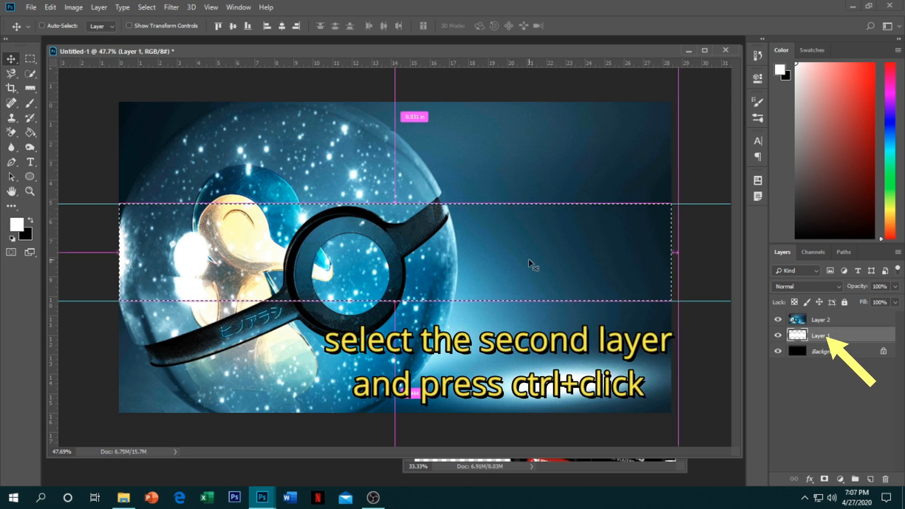
key("ctrl+a")
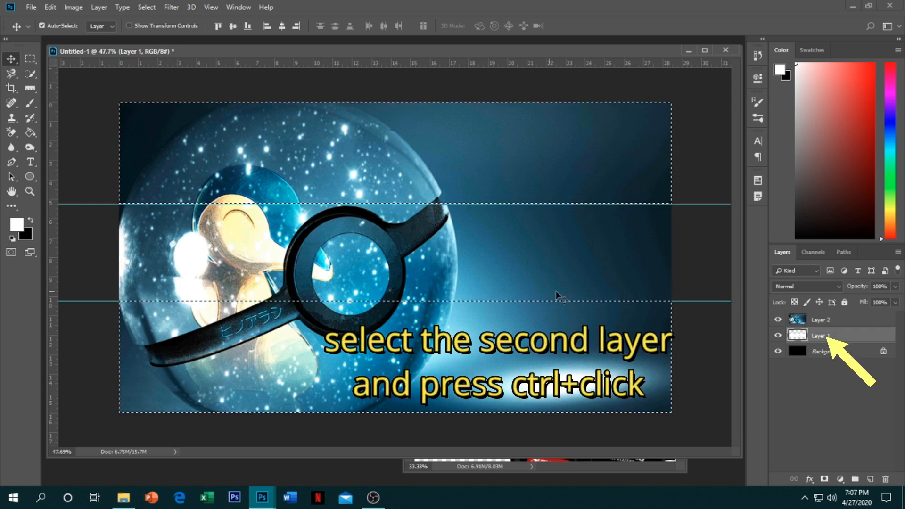
left_click(840, 321)
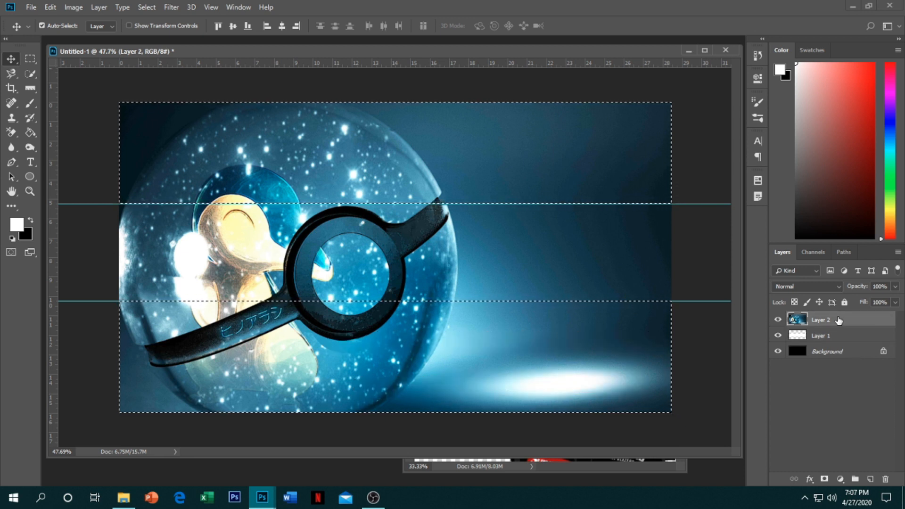
key("Delete")
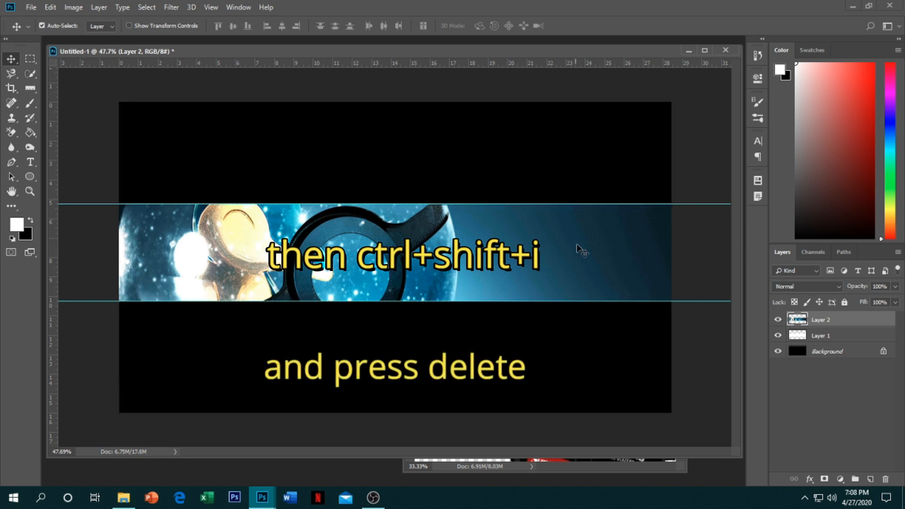
key("ctrl+d")
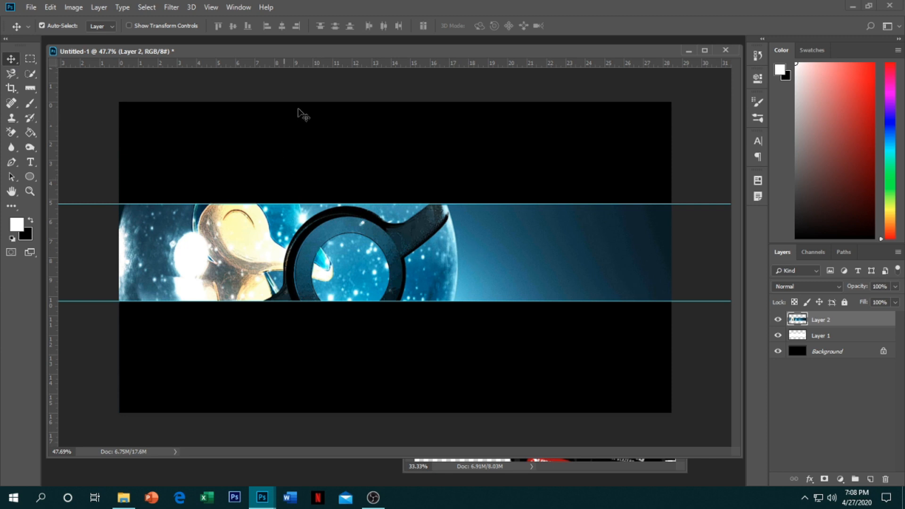
Copy the player image into the banner document as a new layer, close its own window and move the banner window back into full view.
left_click_drag(373, 51, 277, 88)
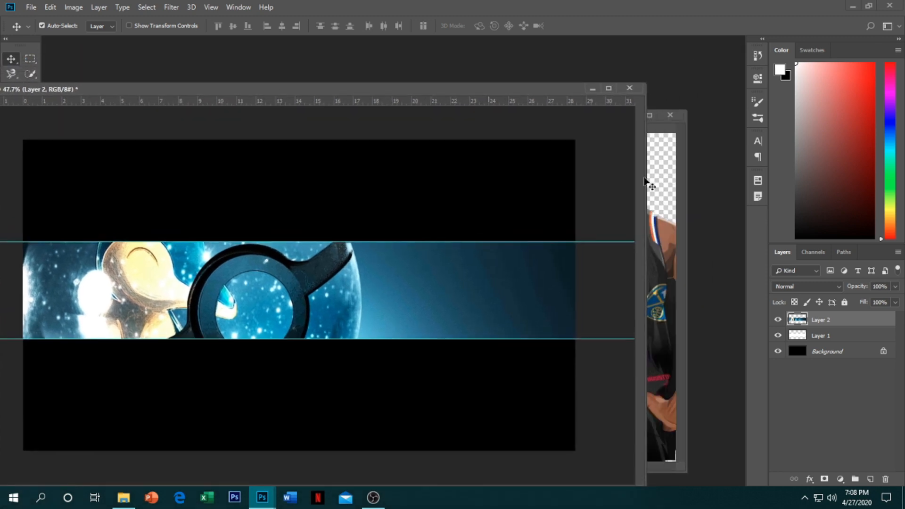
left_click(663, 217)
left_click_drag(644, 287, 364, 303)
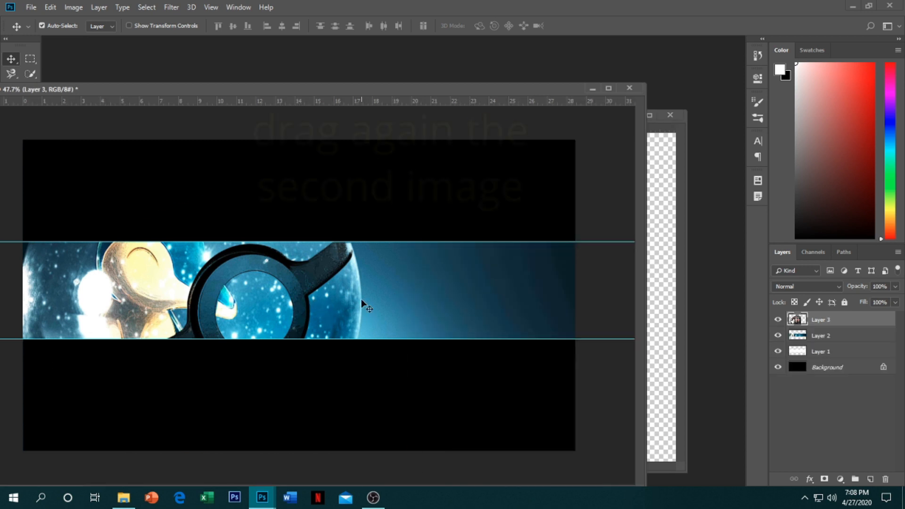
left_click(677, 118)
left_click(671, 116)
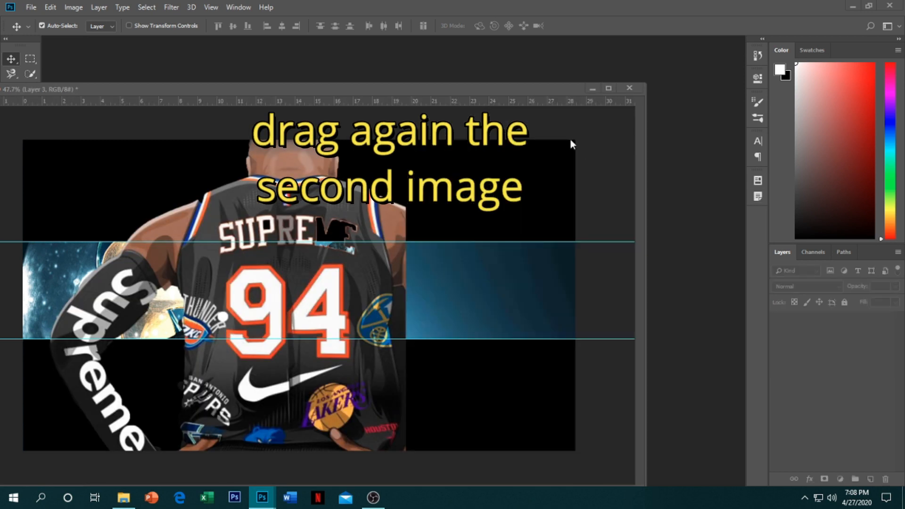
left_click_drag(485, 92, 581, 69)
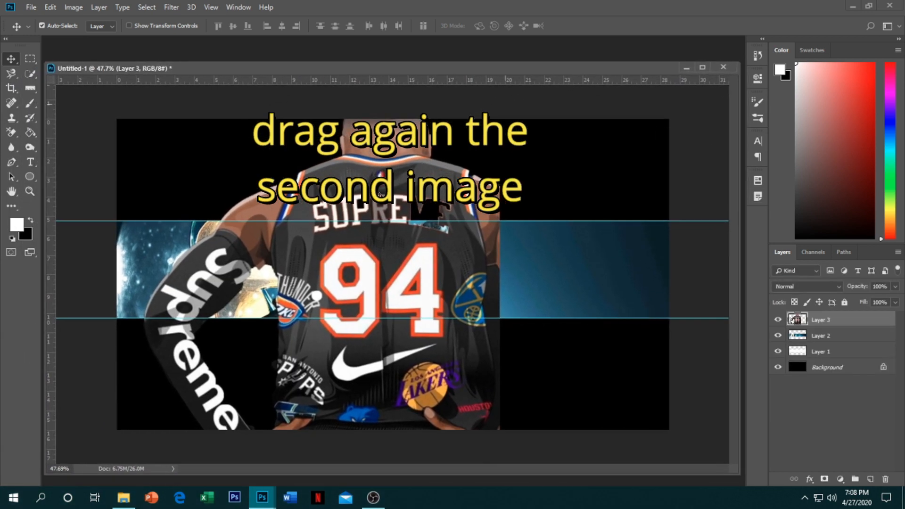
Scale the player layer down and place it right of the sphere, with the head just crossing the upper guide.
left_click_drag(398, 165, 504, 179)
key("ctrl")
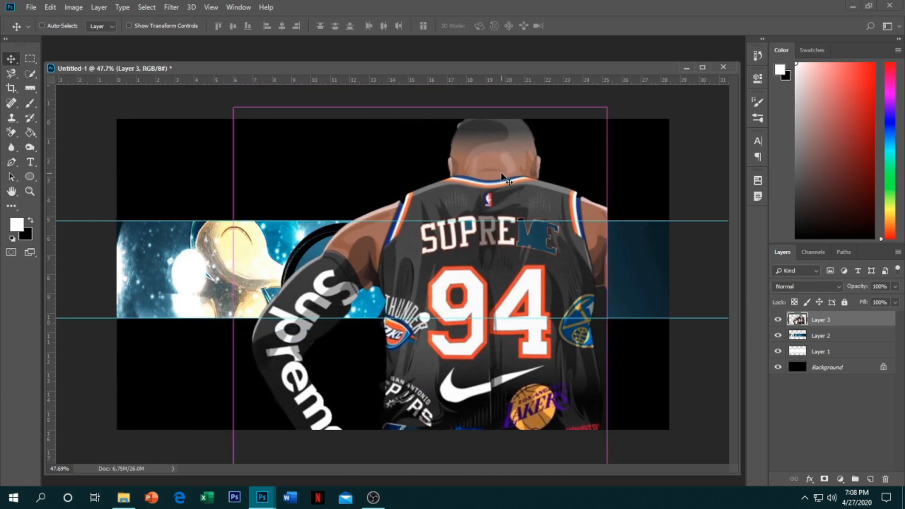
key("ctrl+t")
left_click_drag(608, 108, 500, 234)
left_click_drag(462, 309, 503, 290)
left_click_drag(544, 213, 519, 240)
left_click_drag(513, 280, 582, 264)
key("Return")
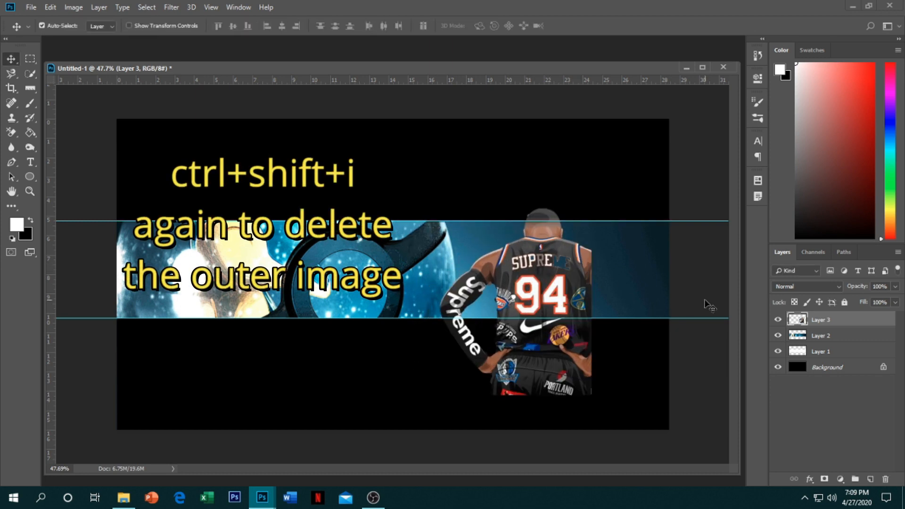
Delete the parts of the player layer outside the central band, using the wallpaper layer's inverted outline as the selection, and deselect.
left_click(803, 337)
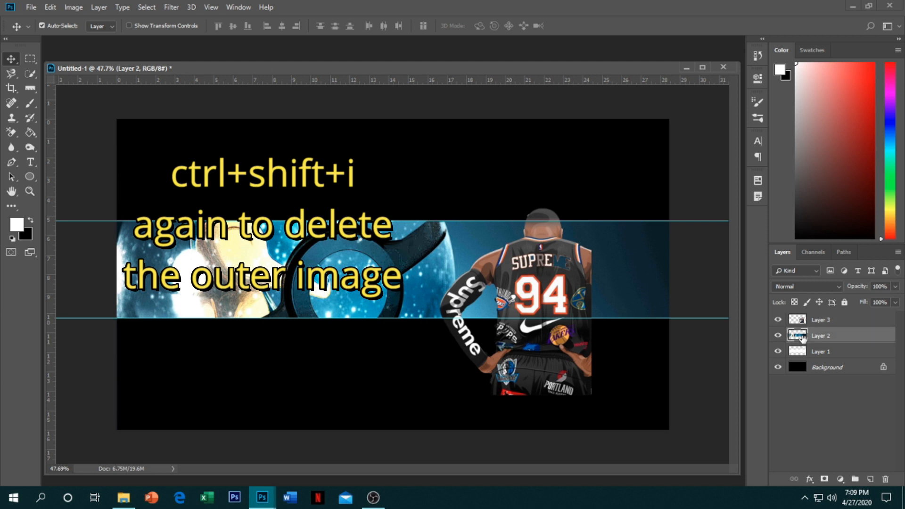
left_click(800, 336, "ctrl")
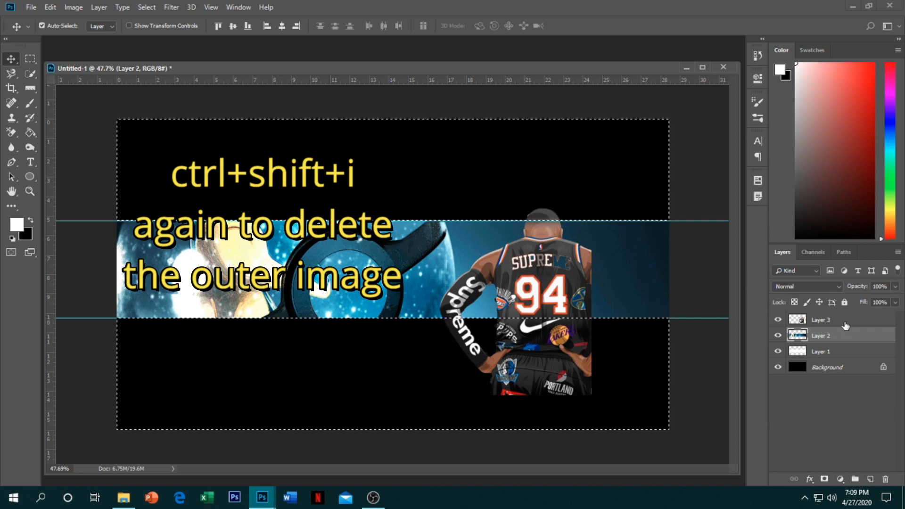
left_click(844, 323)
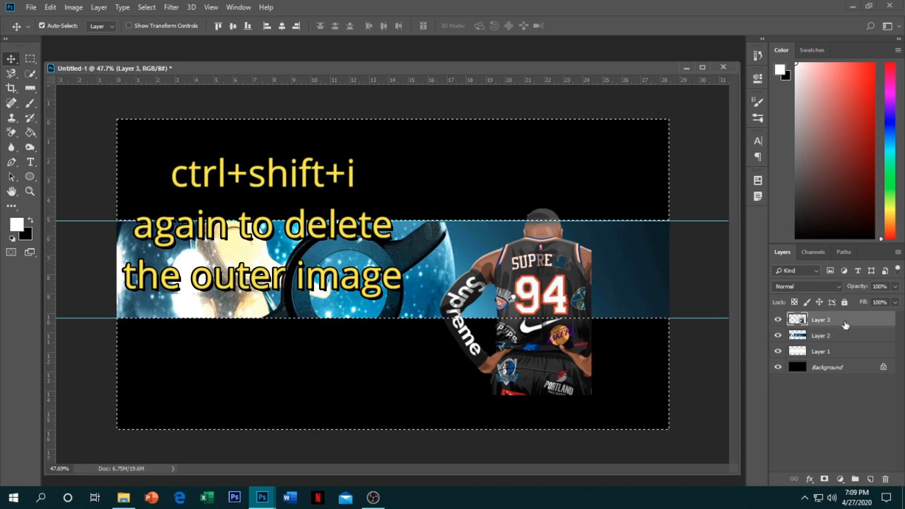
key("Delete")
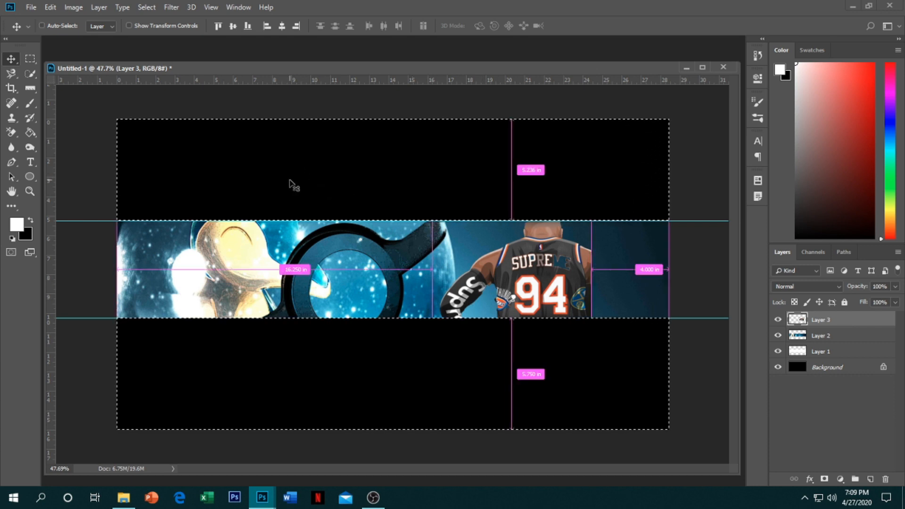
key("ctrl+d")
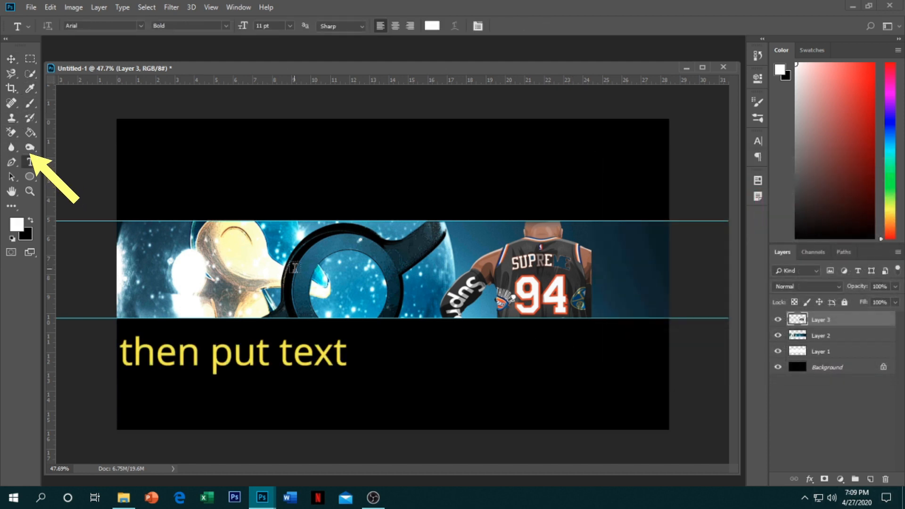
Add the white text "Channel Artboard" in 60 pt Arial Bold over the middle of the band.
left_click(330, 275)
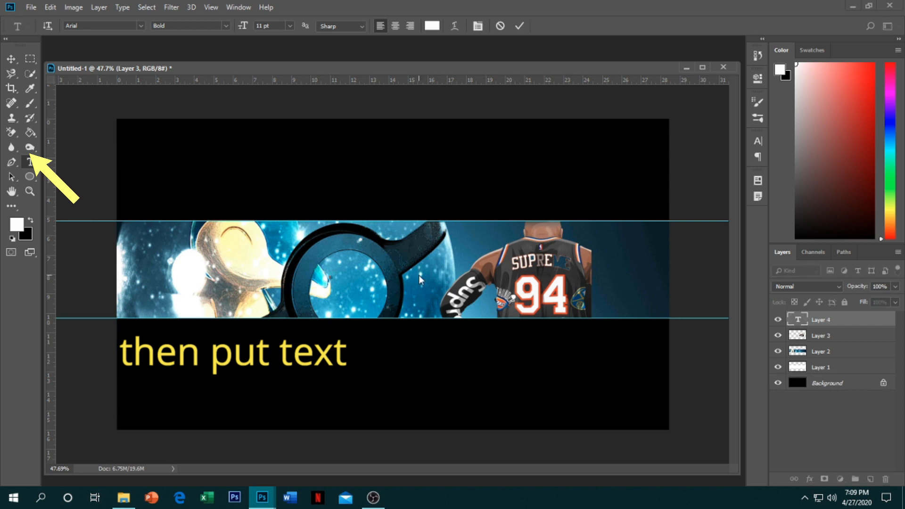
left_click(289, 25)
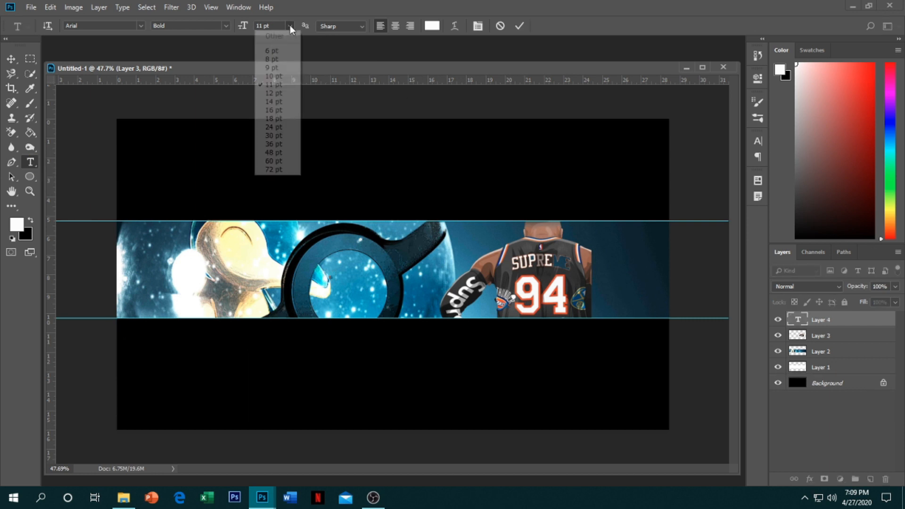
left_click(272, 162)
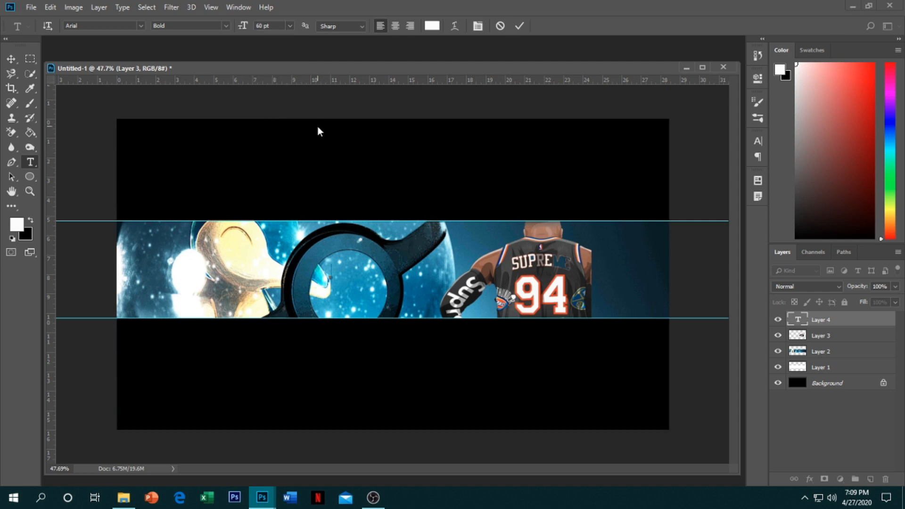
type("Channel Art")
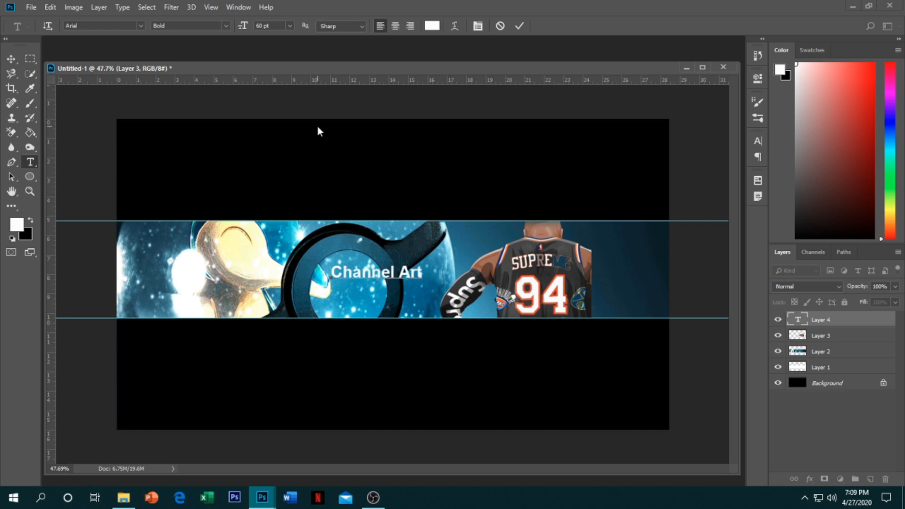
type("board")
left_click(14, 61)
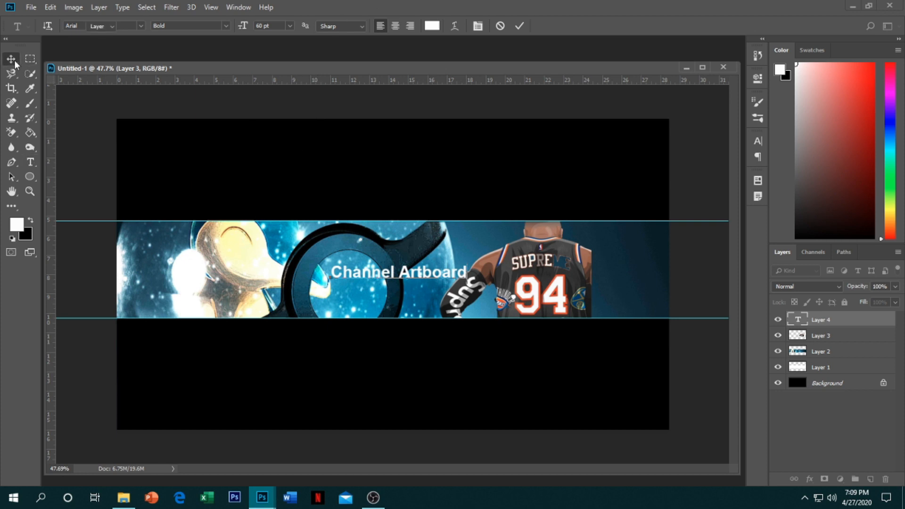
Enlarge the Channel Artboard text to about 113 pt and change its font to Brush Script Std Medium.
key("ctrl+t")
left_click_drag(467, 282, 483, 280)
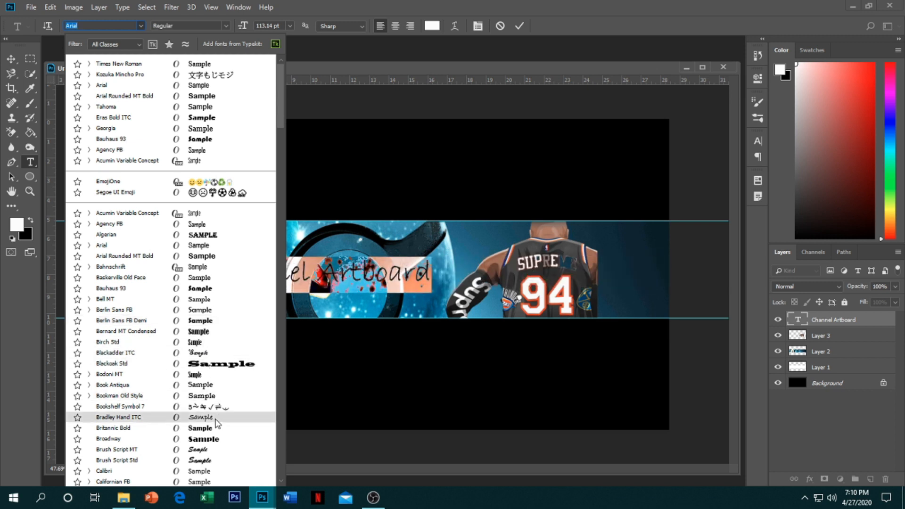
scroll(217, 423, "down", 1)
left_click(203, 447)
left_click(11, 59)
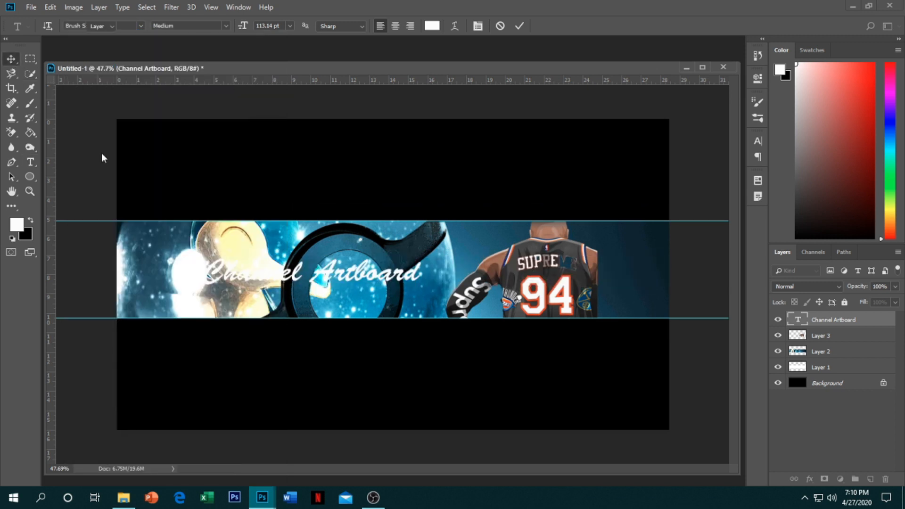
Scale the Channel Artboard text up to about 134% and shift it slightly right and up within the central band.
key("ctrl+t")
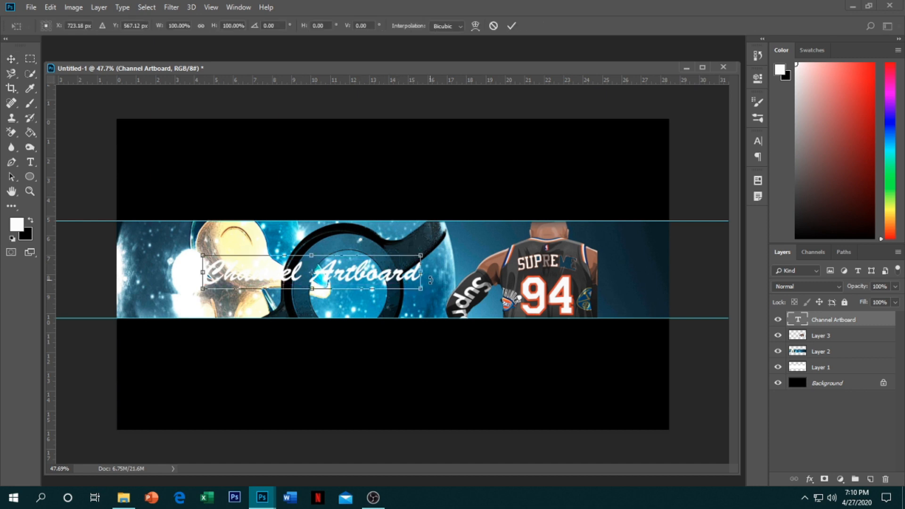
left_click_drag(421, 255, 468, 247)
mouse_move(444, 276)
left_mouse_down()
mouse_move(473, 276)
mouse_move(450, 272)
left_mouse_up()
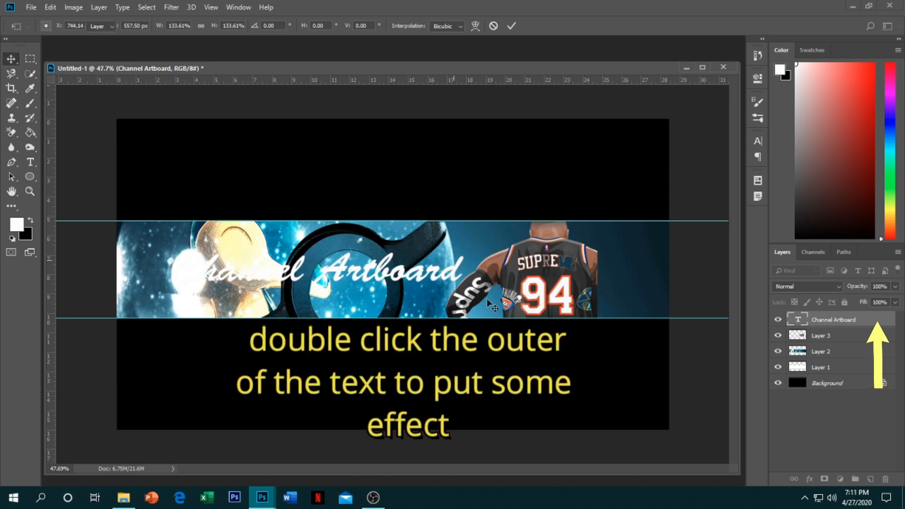
key("Return")
Add a drop shadow to the Channel Artboard text with angle 70°, distance 14 px, spread 17% and size 24 px.
double_click(866, 324)
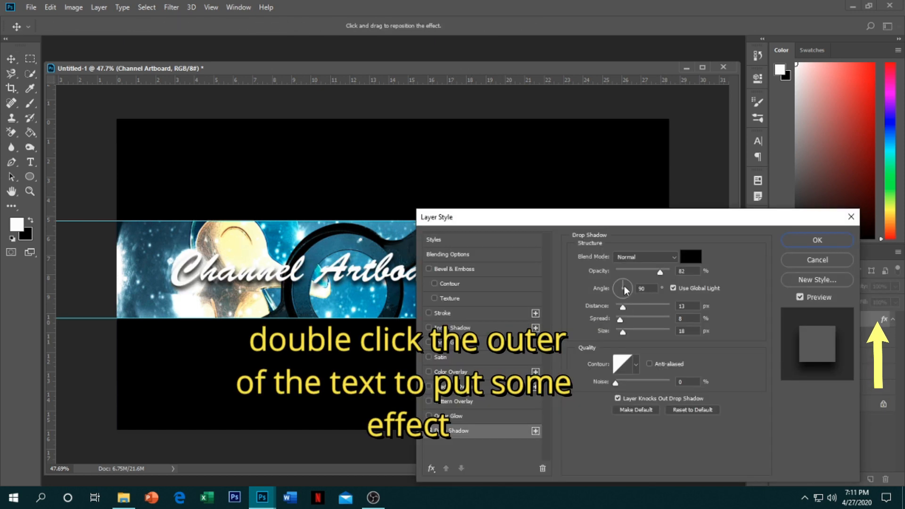
left_click(627, 287)
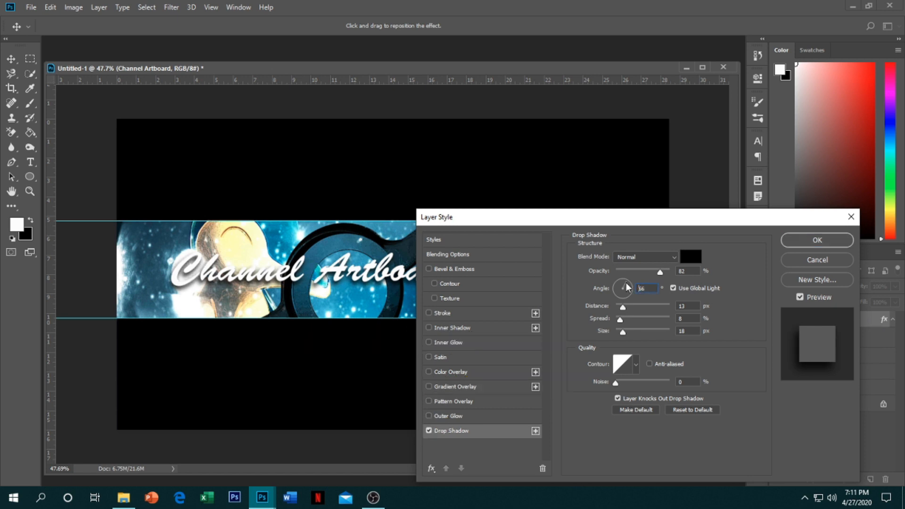
left_click_drag(625, 284, 623, 307)
left_click_drag(619, 321, 624, 335)
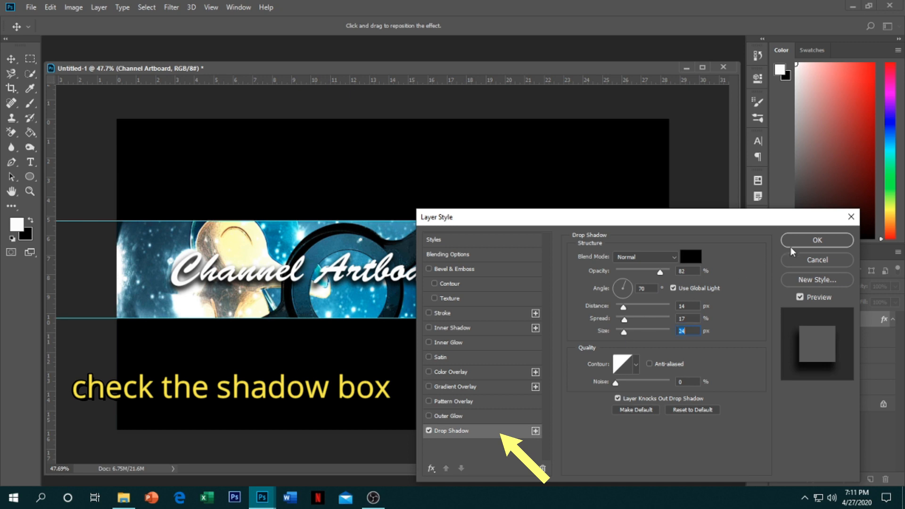
left_click(802, 243)
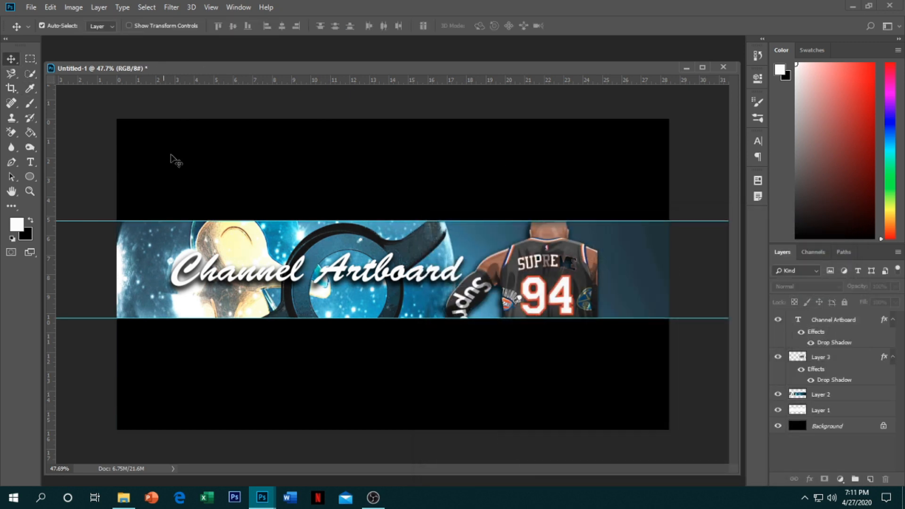
Save the banner as a JPEG named channel_art in the Desktop's test folder, accepting the JPEG options.
key("ctrl+shift+s")
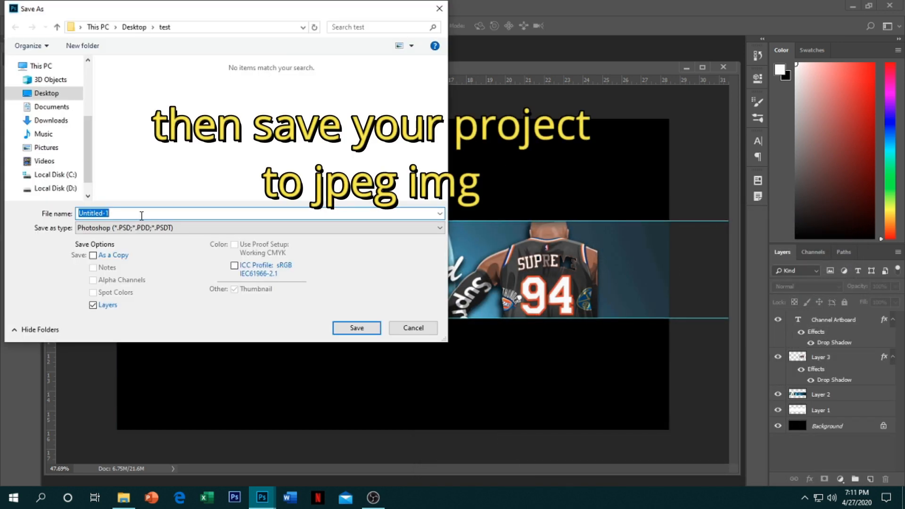
type("channel_art")
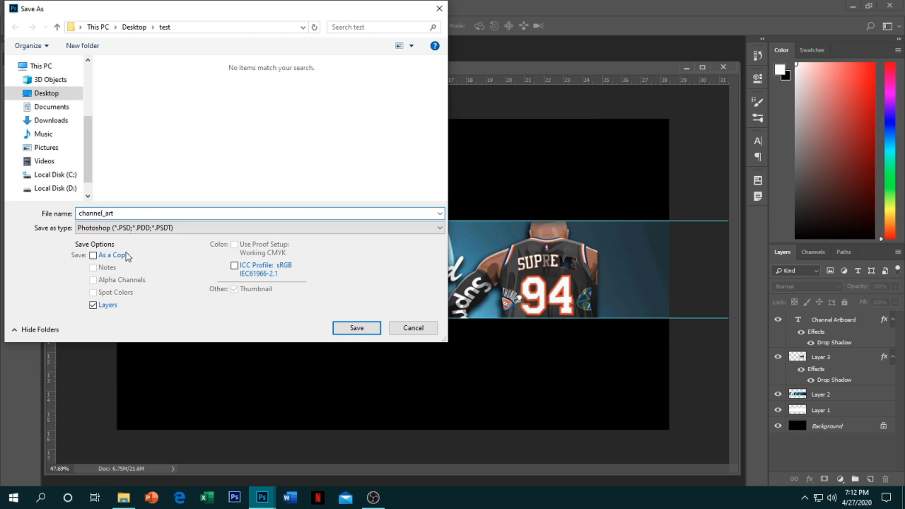
left_click(144, 229)
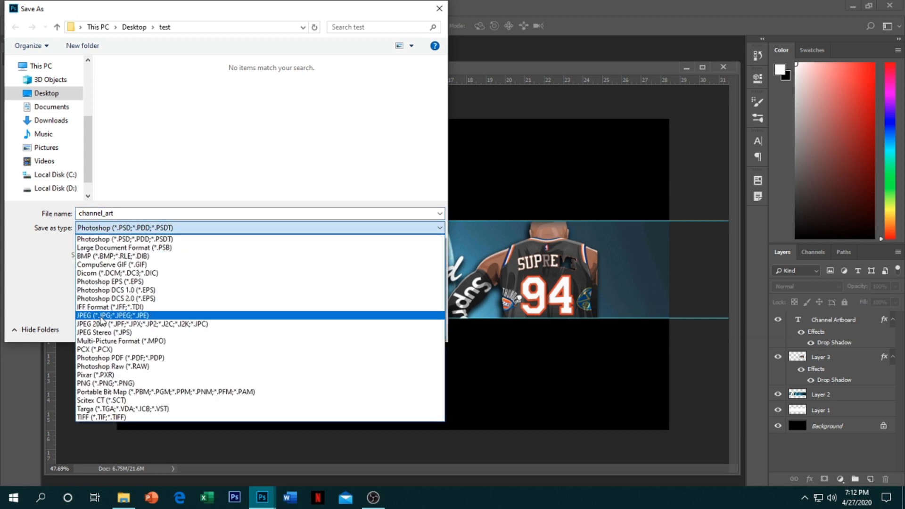
left_click(102, 316)
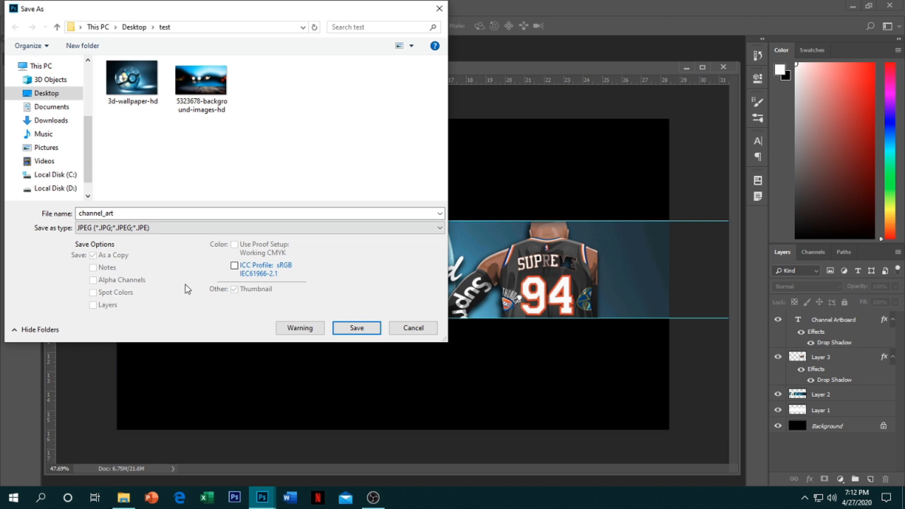
left_click(347, 326)
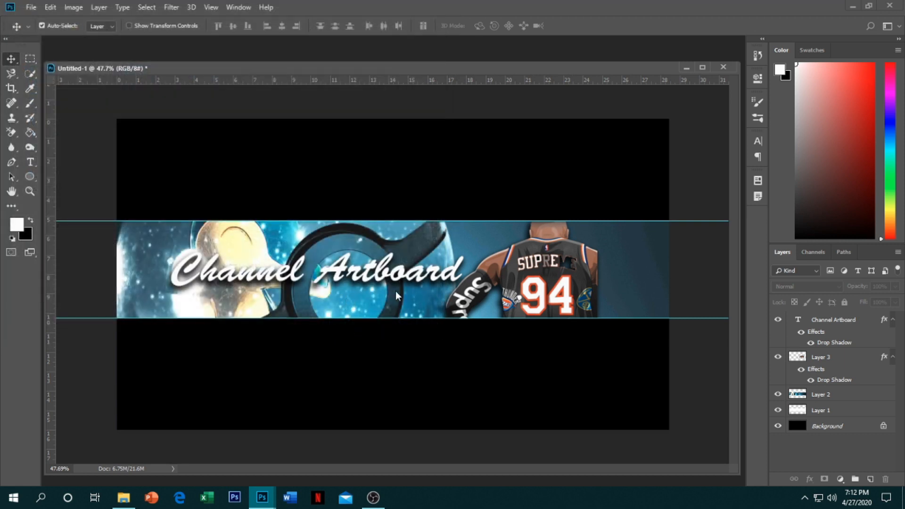
left_click(514, 115)
Minimize Photoshop, switch to Google Chrome, and open the YouTube account's own channel in customization mode.
left_click(852, 6)
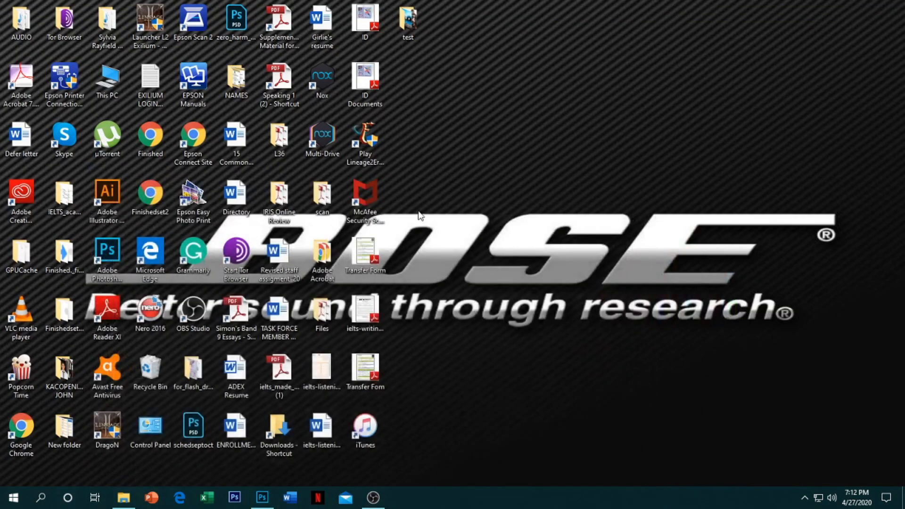
double_click(19, 426)
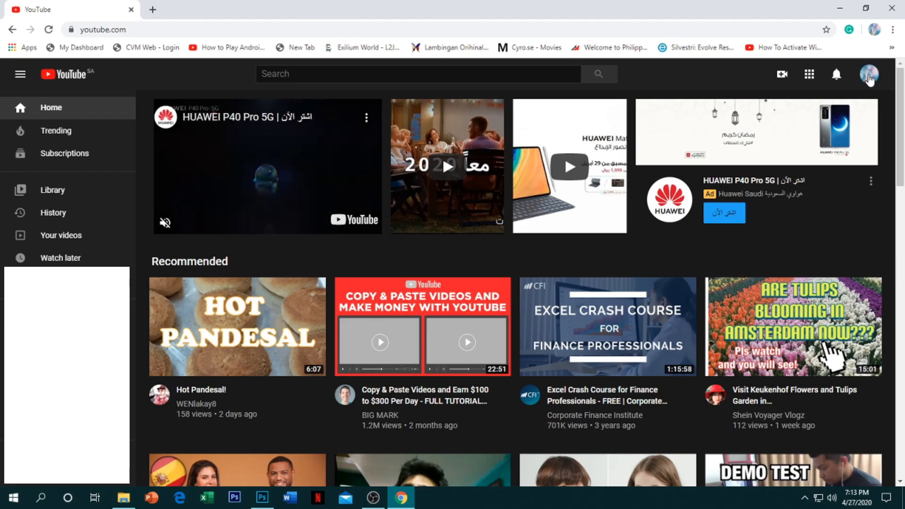
left_click(311, 353)
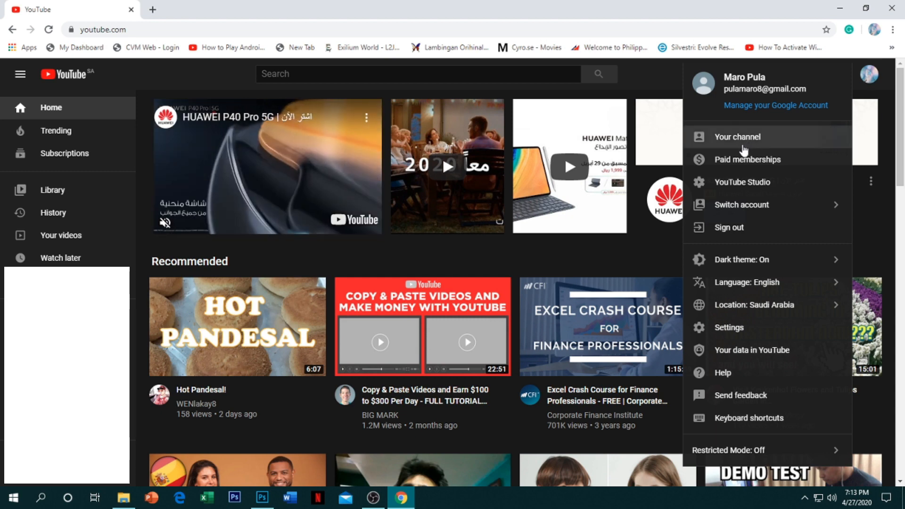
left_click(716, 136)
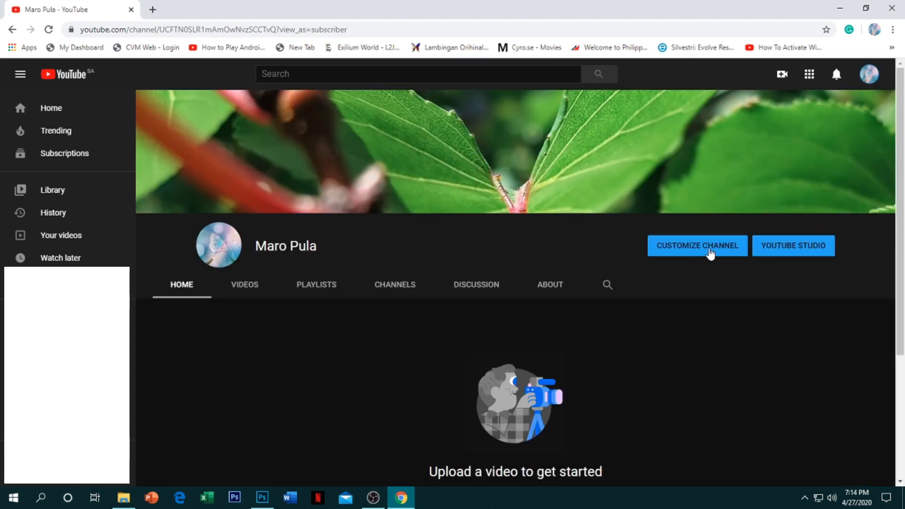
left_click(704, 248)
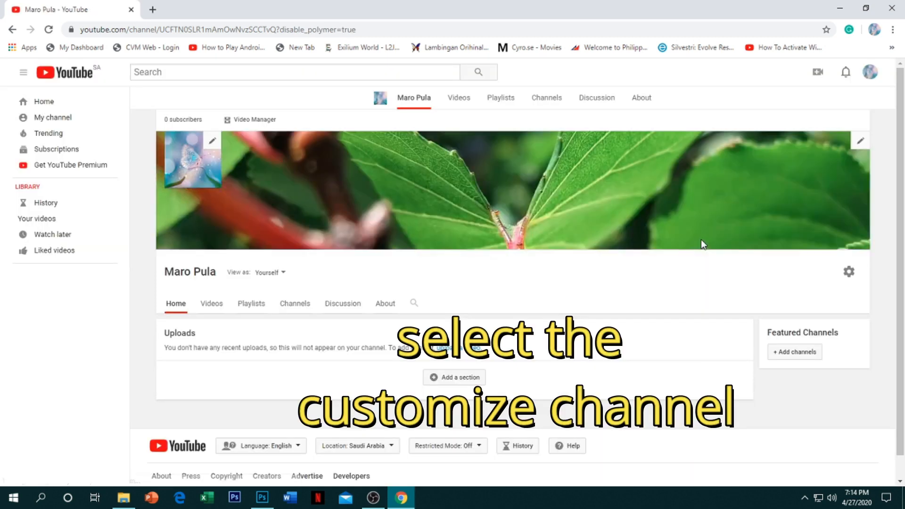
Upload channel_art from the Desktop's test folder as the new channel art and apply it to the channel.
left_click(860, 120)
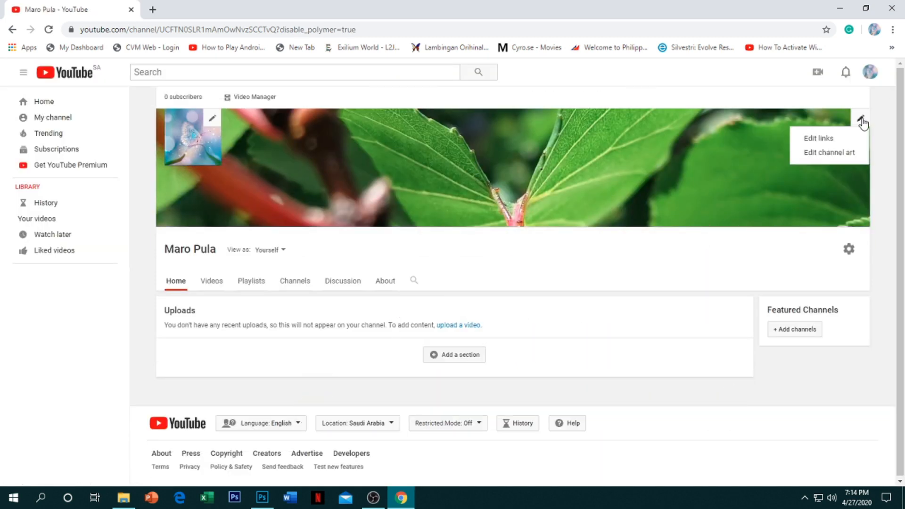
left_click(830, 153)
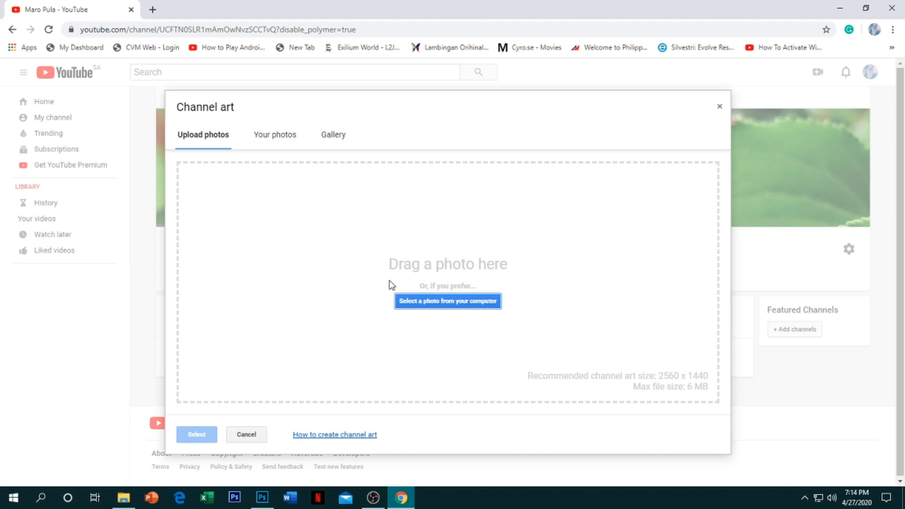
left_click(432, 302)
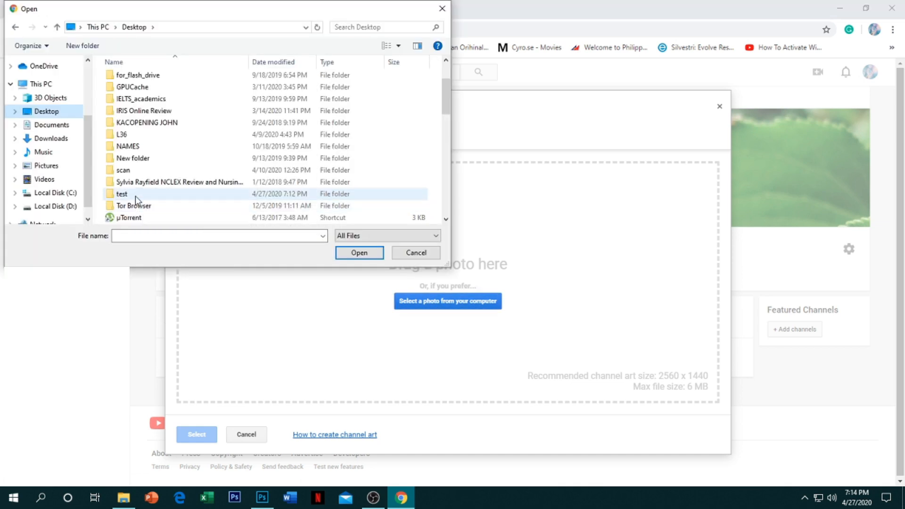
double_click(135, 194)
left_click(333, 108)
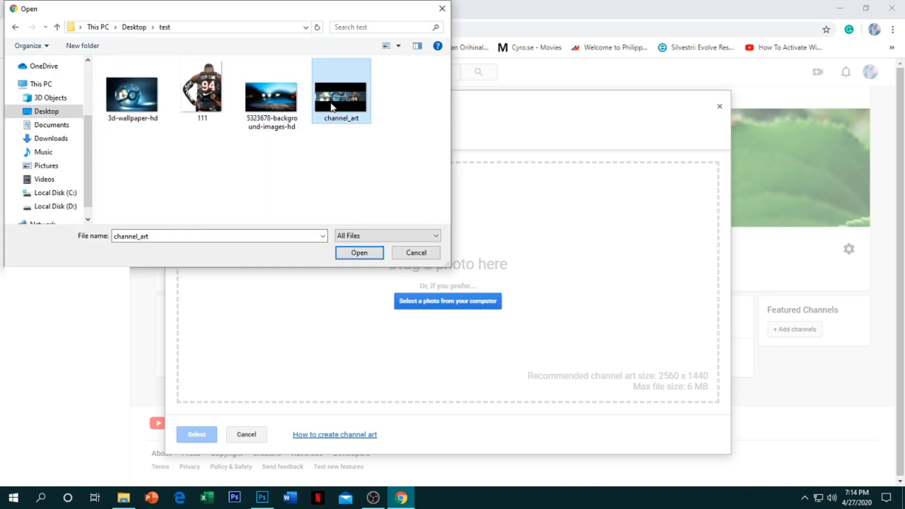
left_click(368, 254)
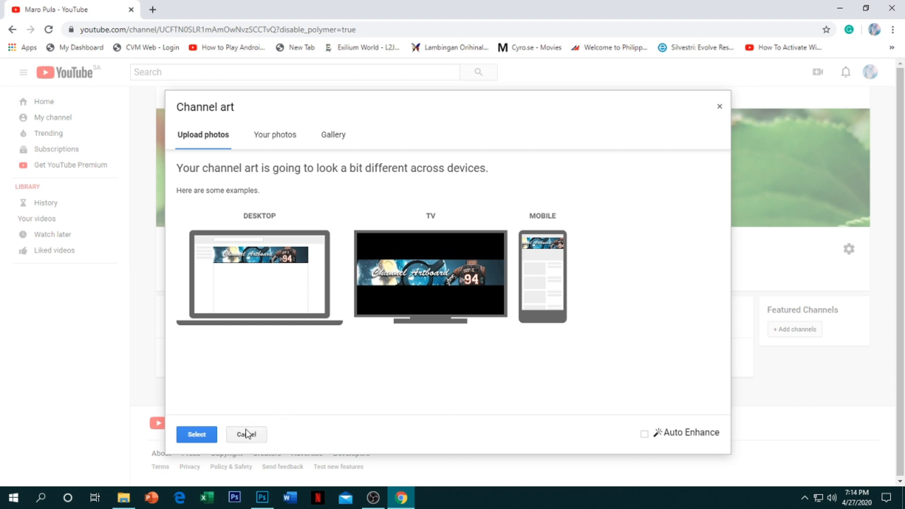
left_click(207, 435)
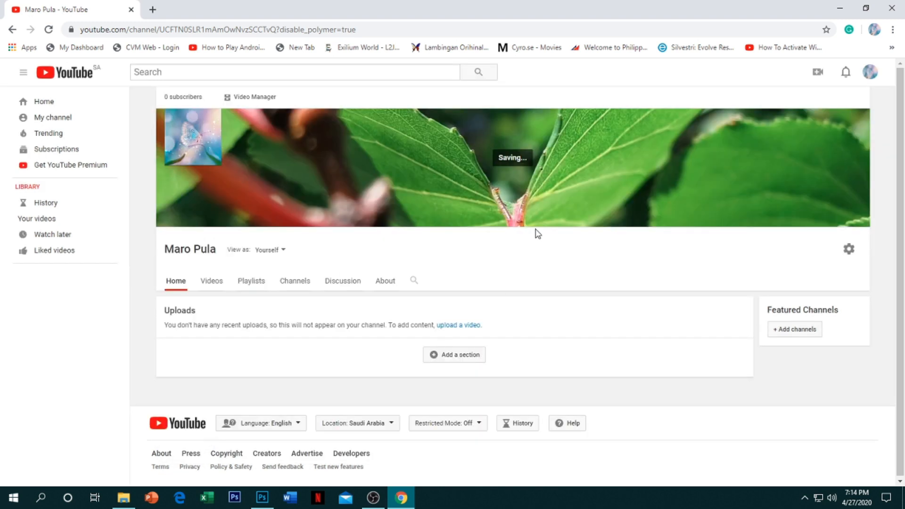